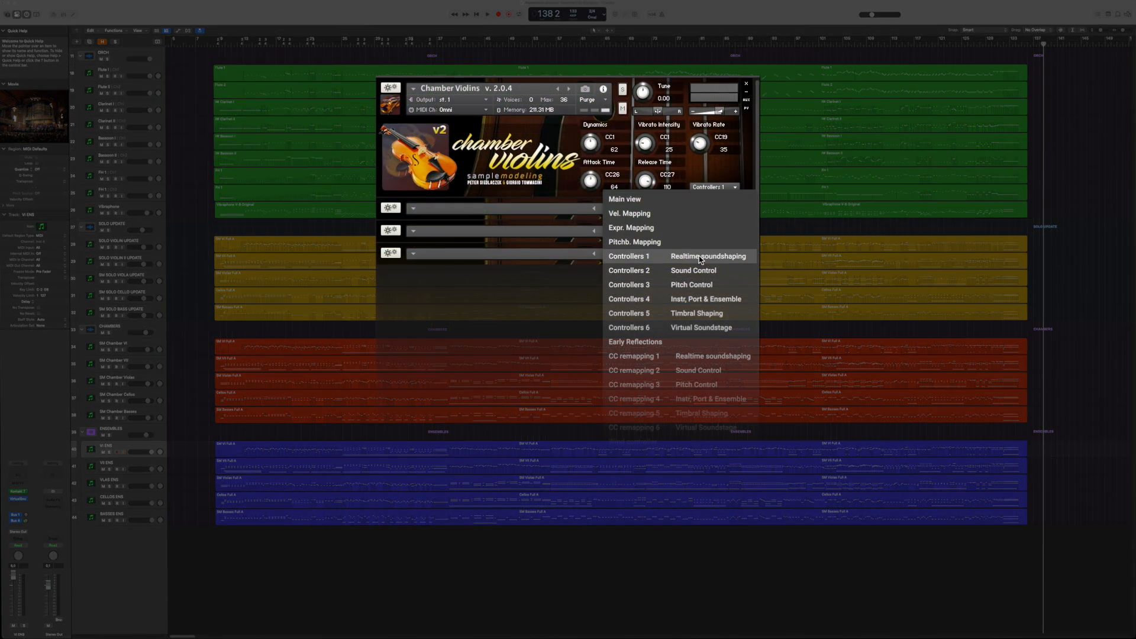
Review the Chamber Violins controller pages from Controllers 2 Sound Control through Controllers 6 Virtual Soundstage
{"action": "left_click", "coordinate": [700, 271]}
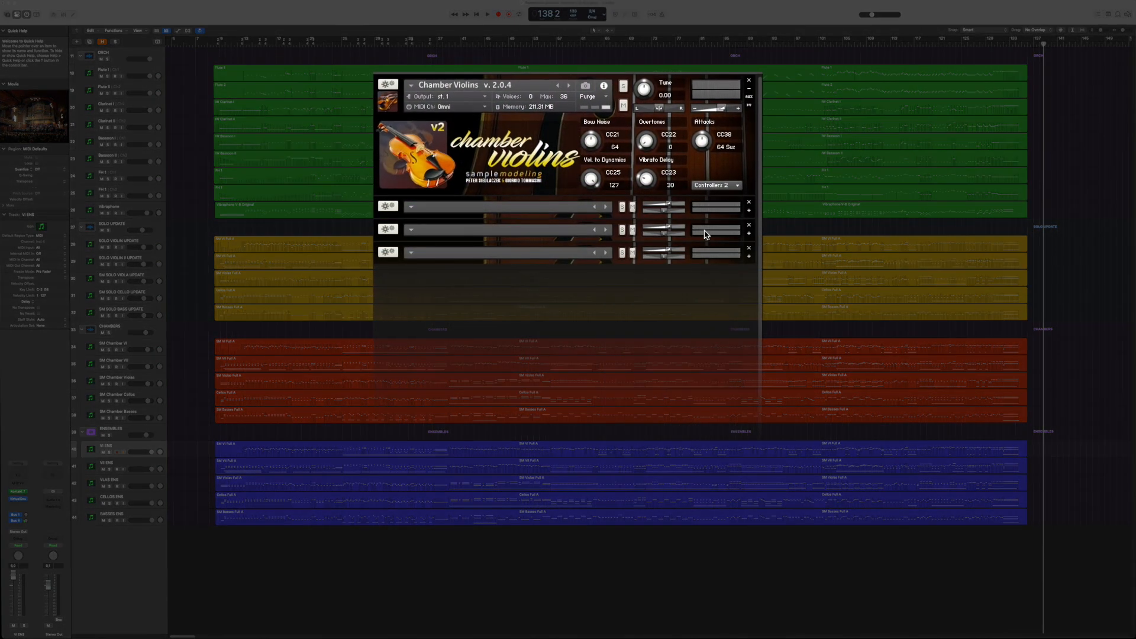
{"action": "left_click", "coordinate": [713, 186]}
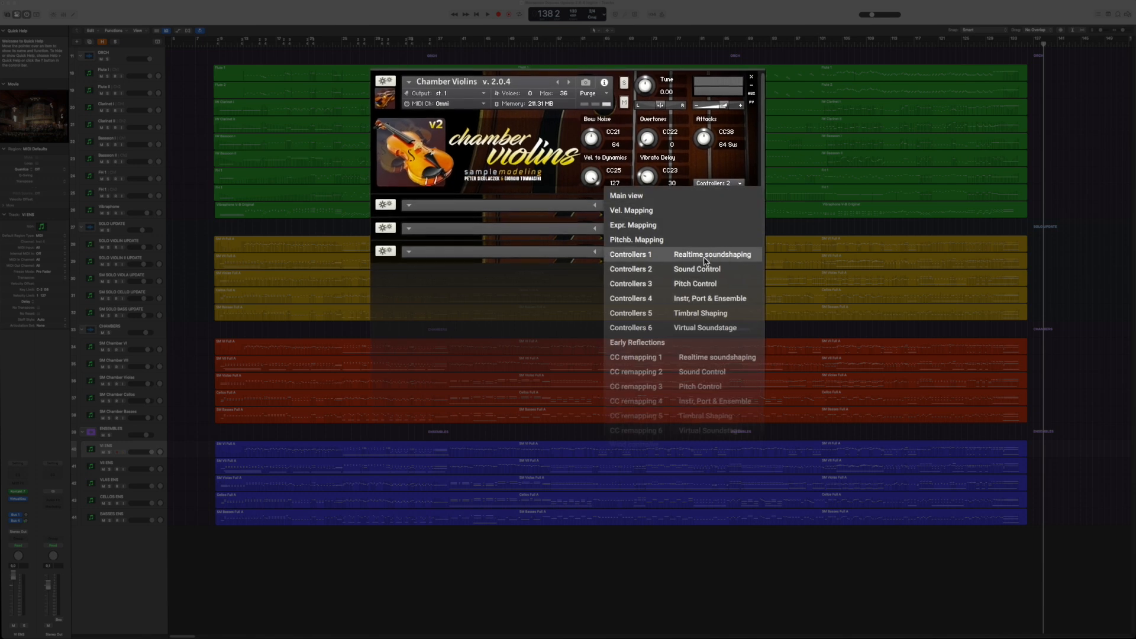
{"action": "left_click", "coordinate": [705, 284]}
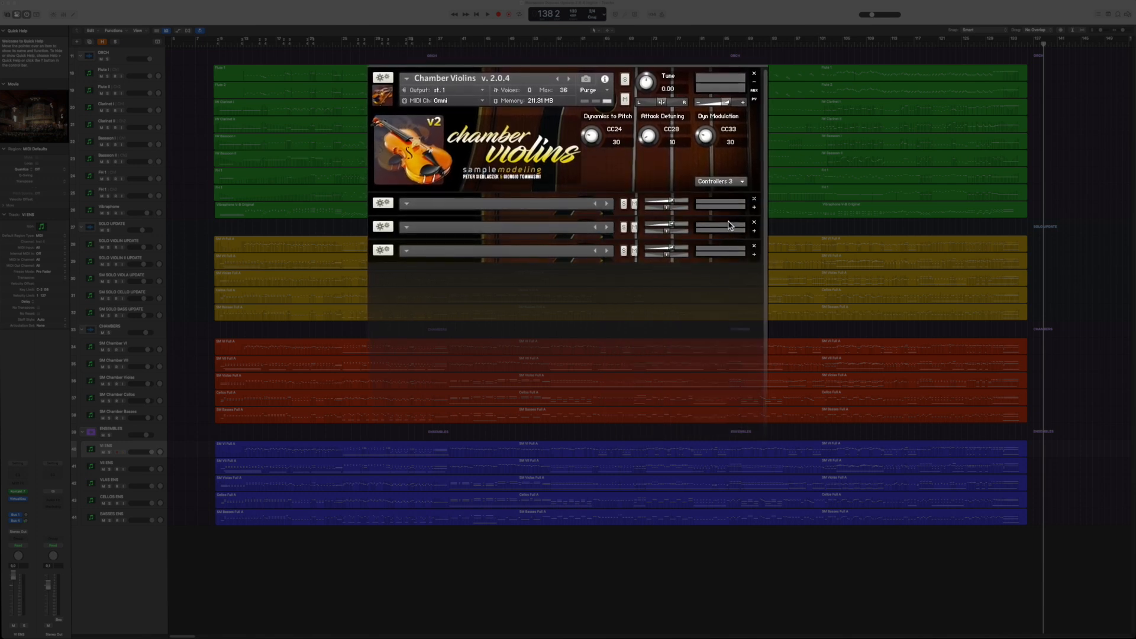
{"action": "left_click", "coordinate": [720, 182]}
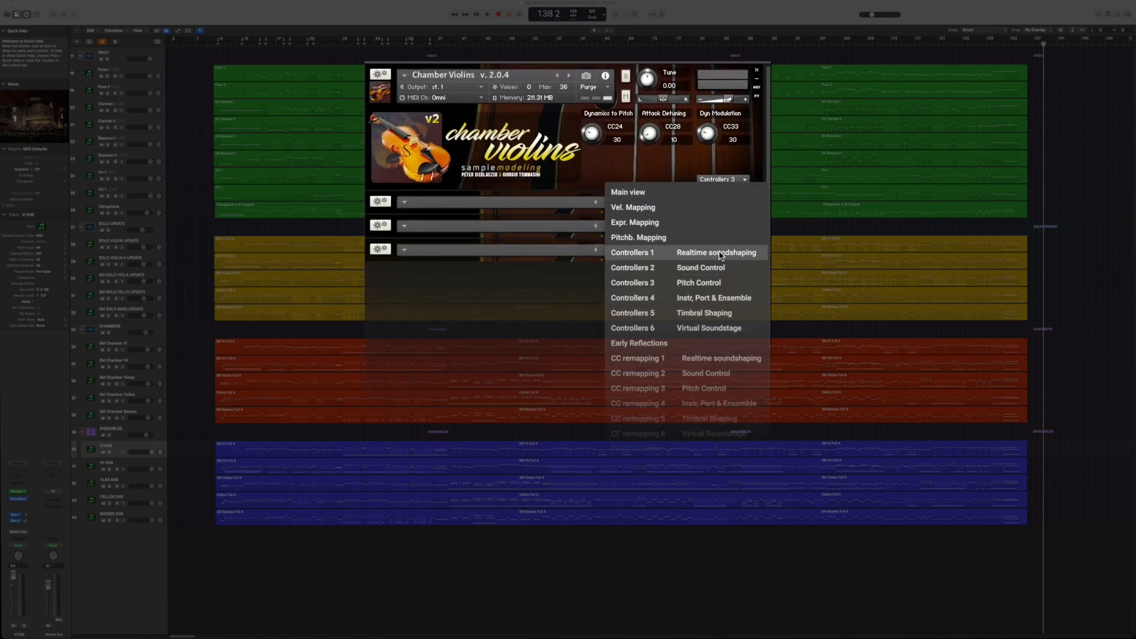
{"action": "left_click", "coordinate": [730, 298]}
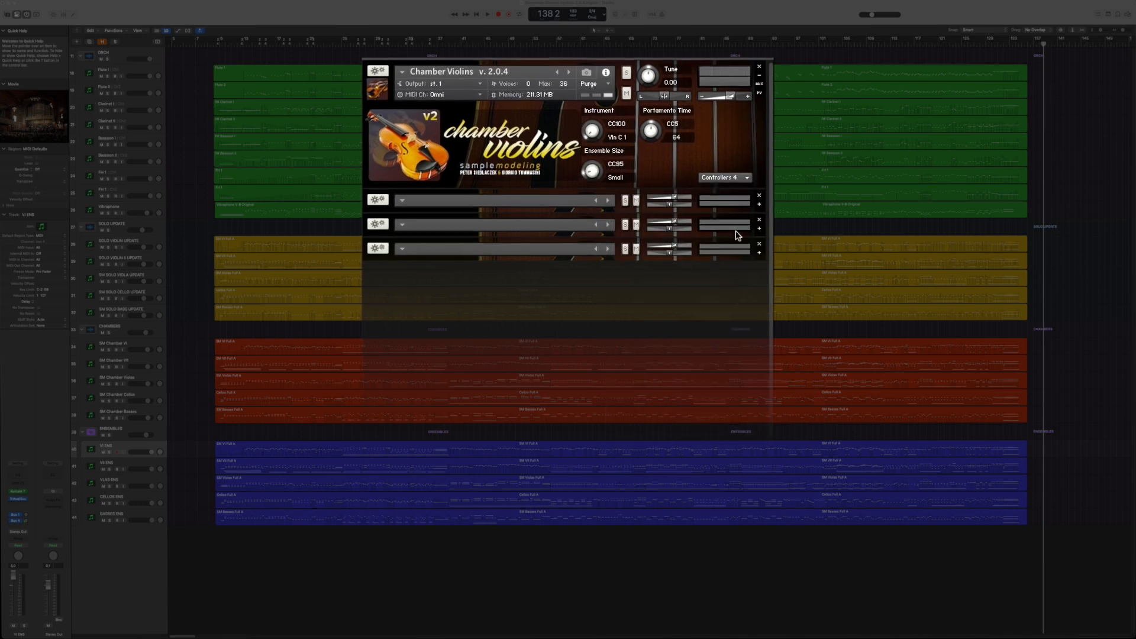
{"action": "left_click", "coordinate": [726, 179]}
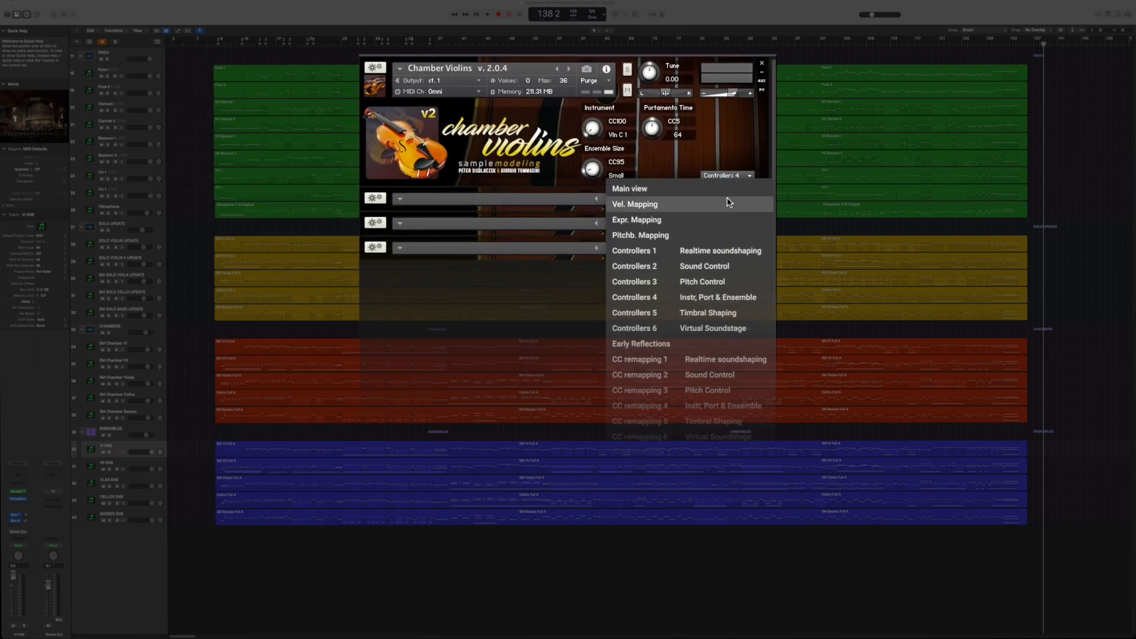
{"action": "left_click", "coordinate": [725, 313]}
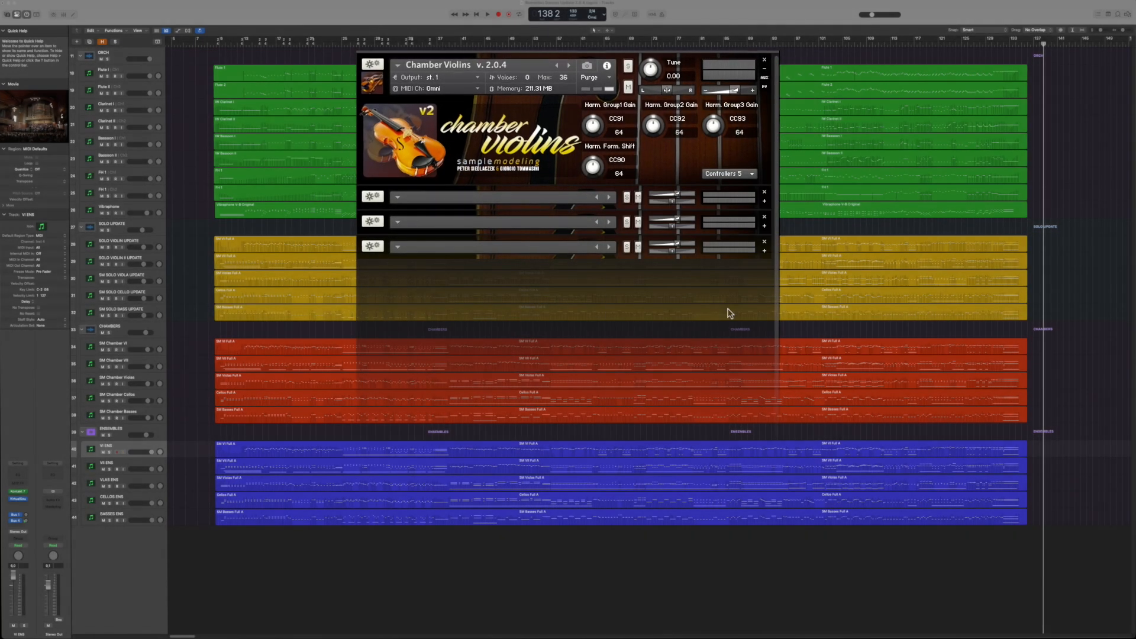
{"action": "left_click", "coordinate": [740, 171]}
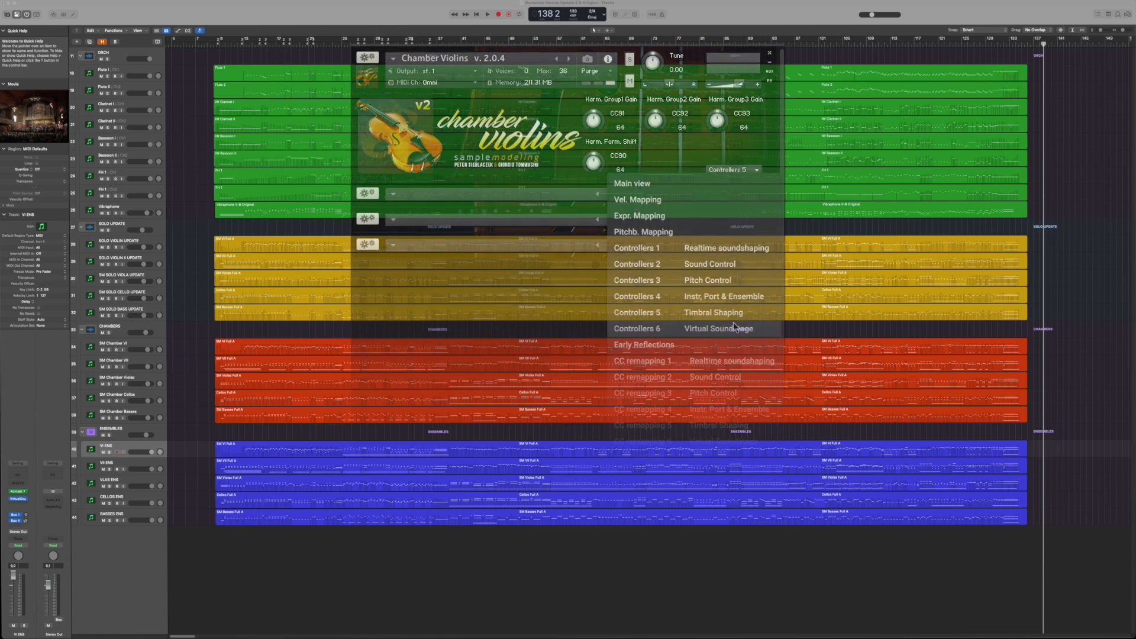
{"action": "left_click", "coordinate": [734, 325]}
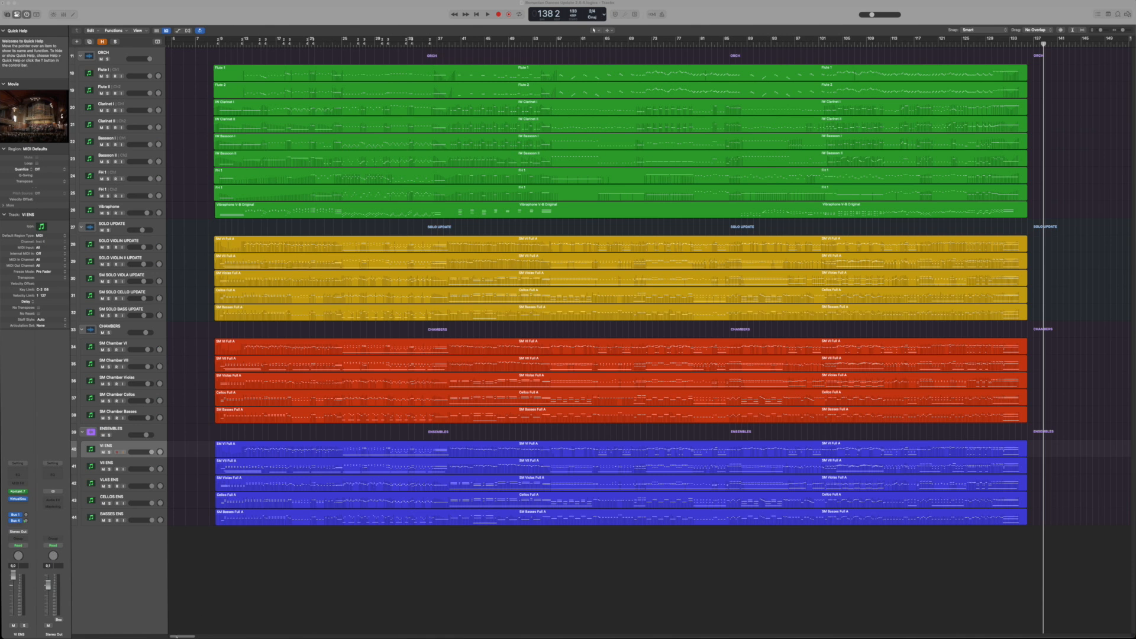
Record a short passage on the VI ENS track in the empty area after the existing regions, starting from bar 146
{"action": "left_click_drag", "start_coordinate": [181, 637], "coordinate": [196, 637]}
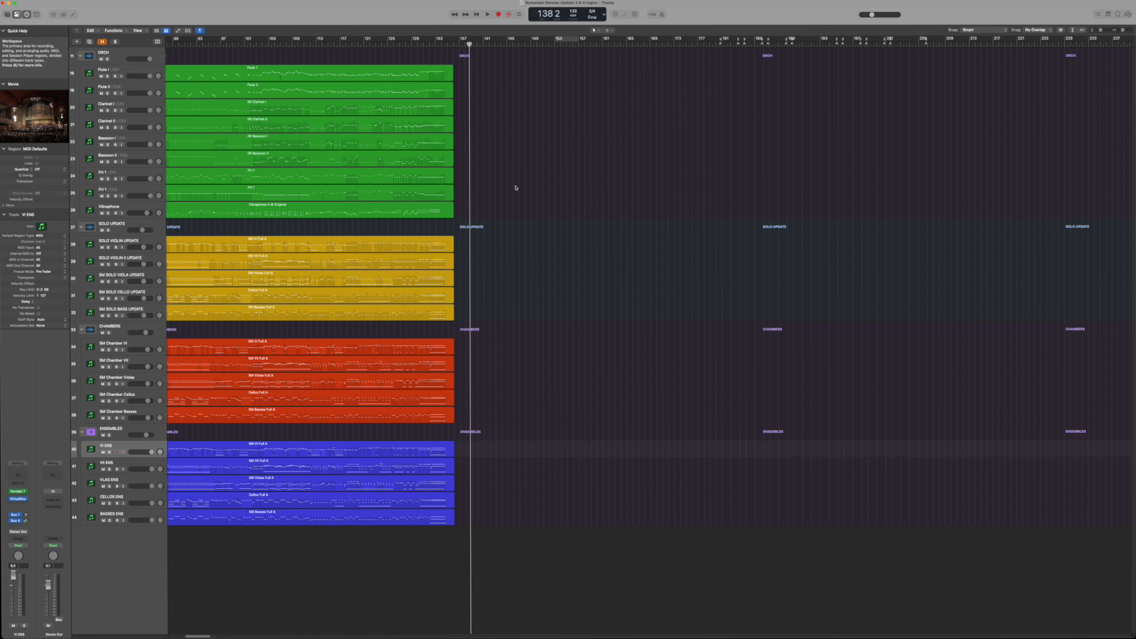
{"action": "left_click", "coordinate": [515, 43]}
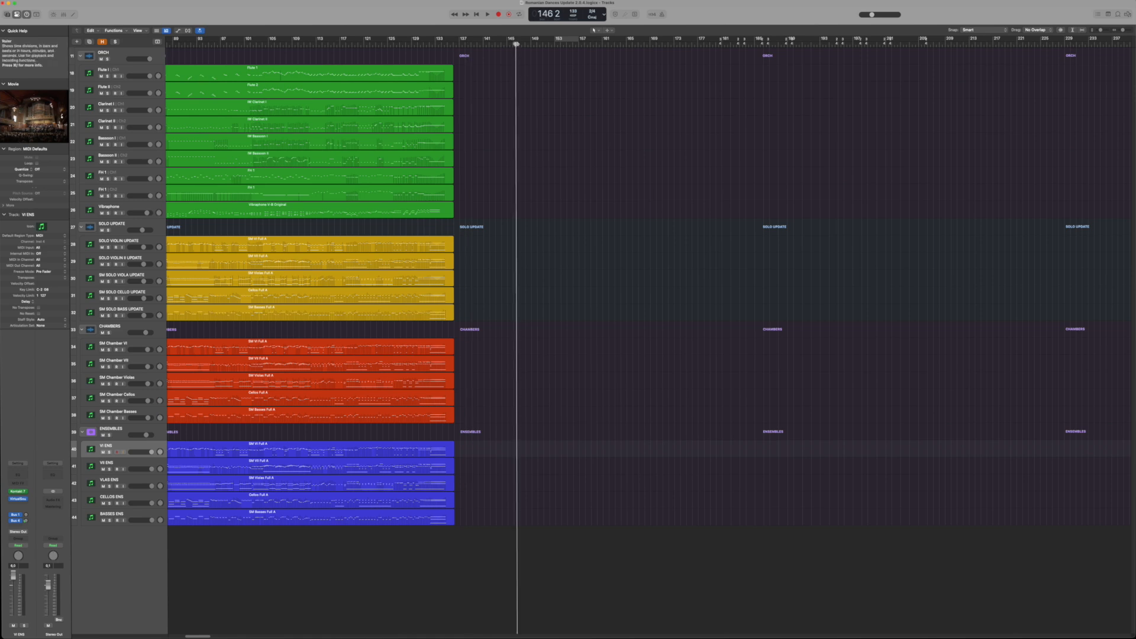
{"action": "key", "text": "r"}
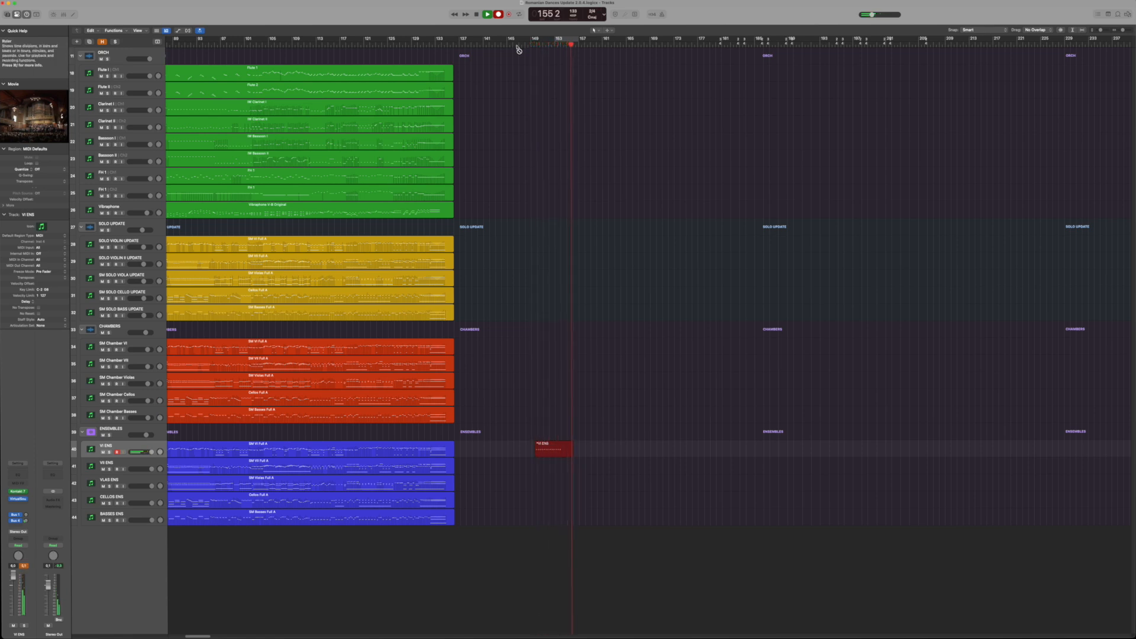
{"action": "left_click", "coordinate": [476, 14]}
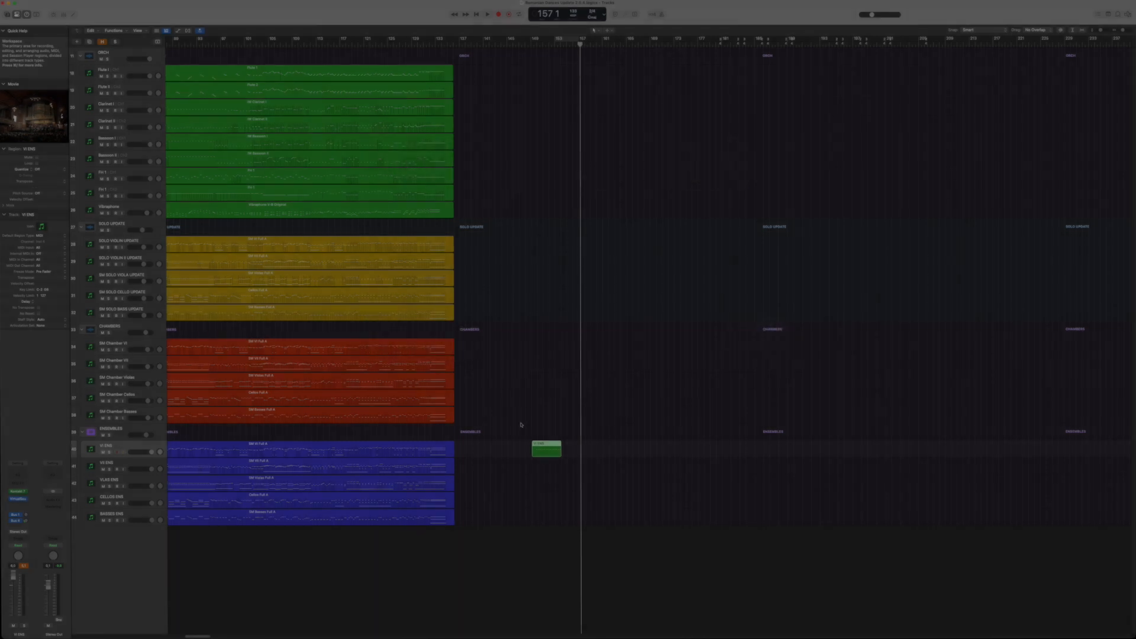
Open the recorded VI ENS region in the Piano Roll and reshape its note velocities into a straight low-to-high ramp
{"action": "double_click", "coordinate": [542, 448]}
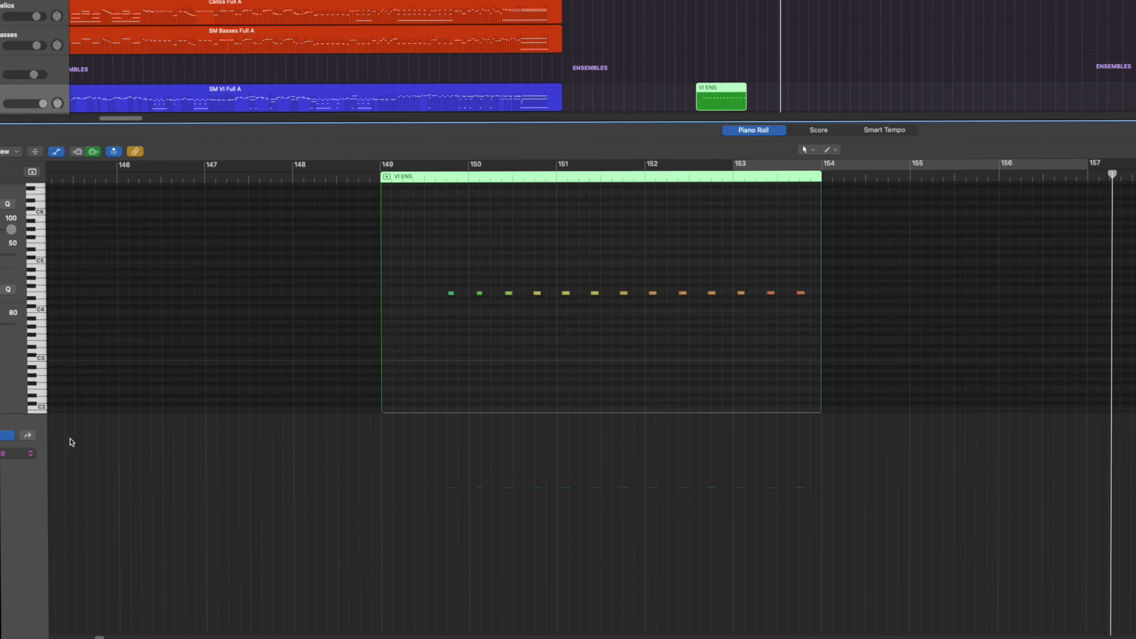
{"action": "left_click", "coordinate": [31, 455]}
{"action": "mouse_move", "coordinate": [32, 457]}
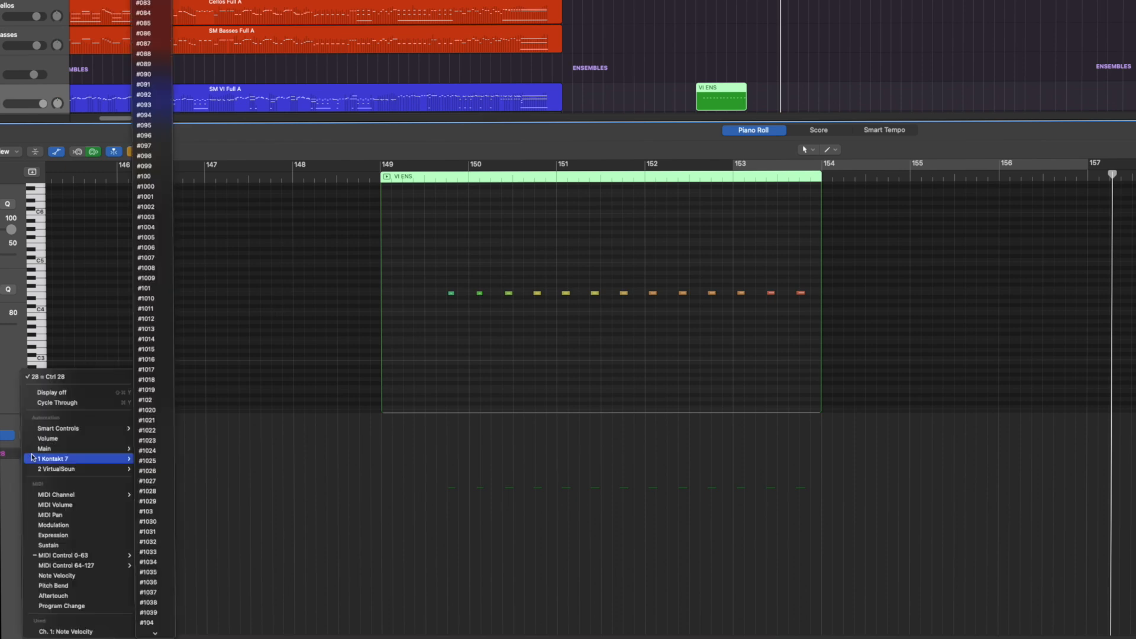
{"action": "left_click", "coordinate": [76, 632]}
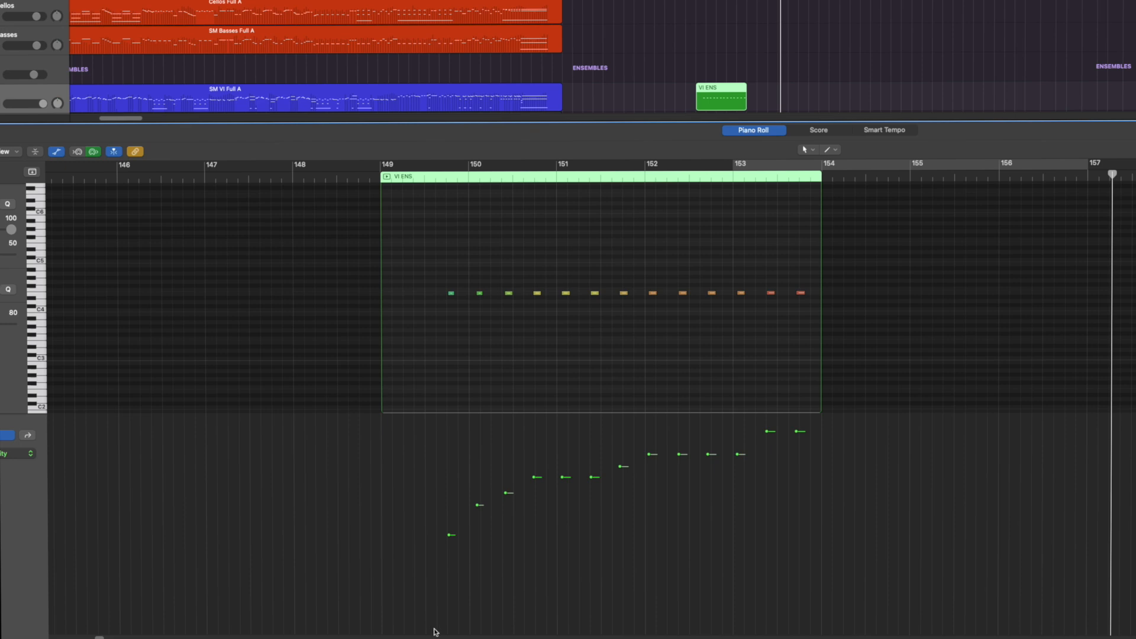
{"action": "left_click_drag", "start_coordinate": [432, 631], "coordinate": [804, 417]}
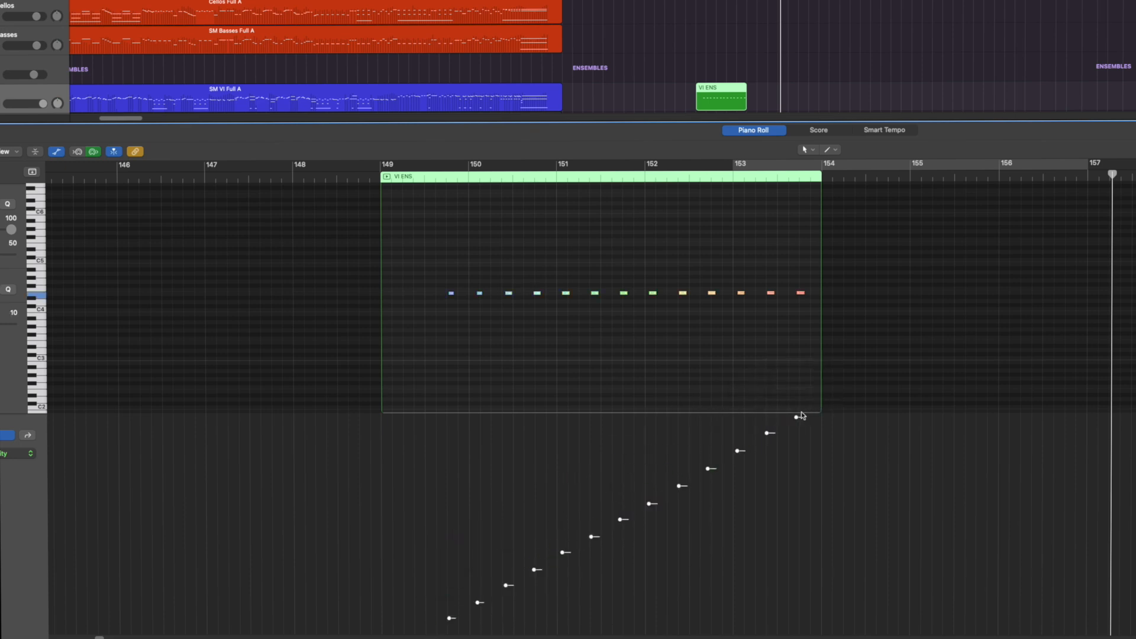
Show the Modulation (CC1) lane and raise it to 127 before the first note of the region
{"action": "left_click", "coordinate": [31, 454]}
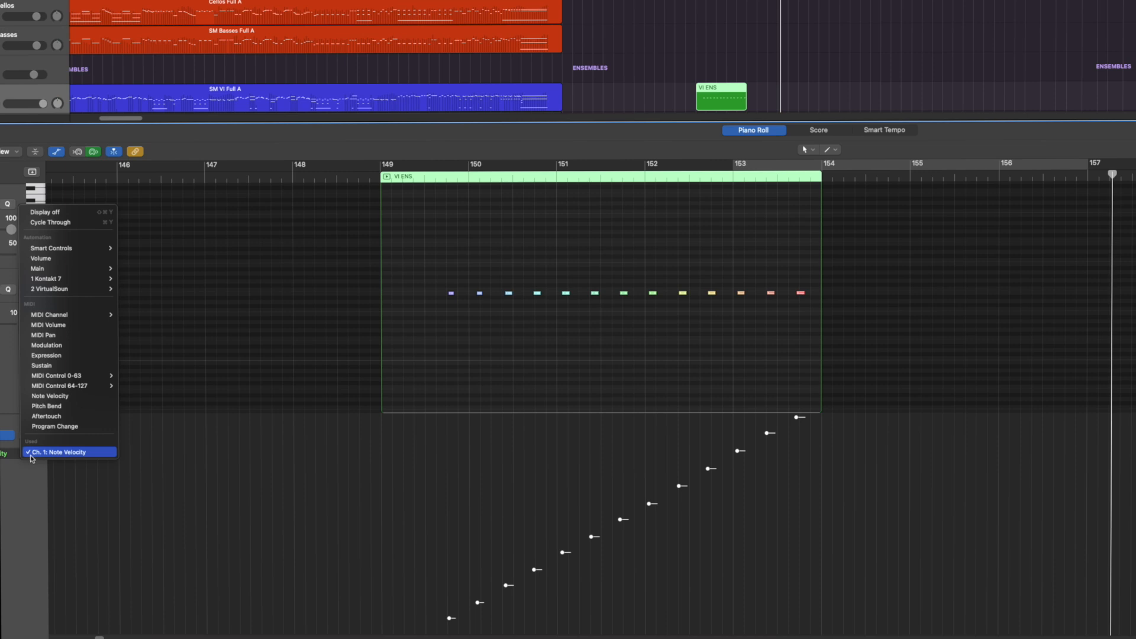
{"action": "mouse_move", "coordinate": [53, 379]}
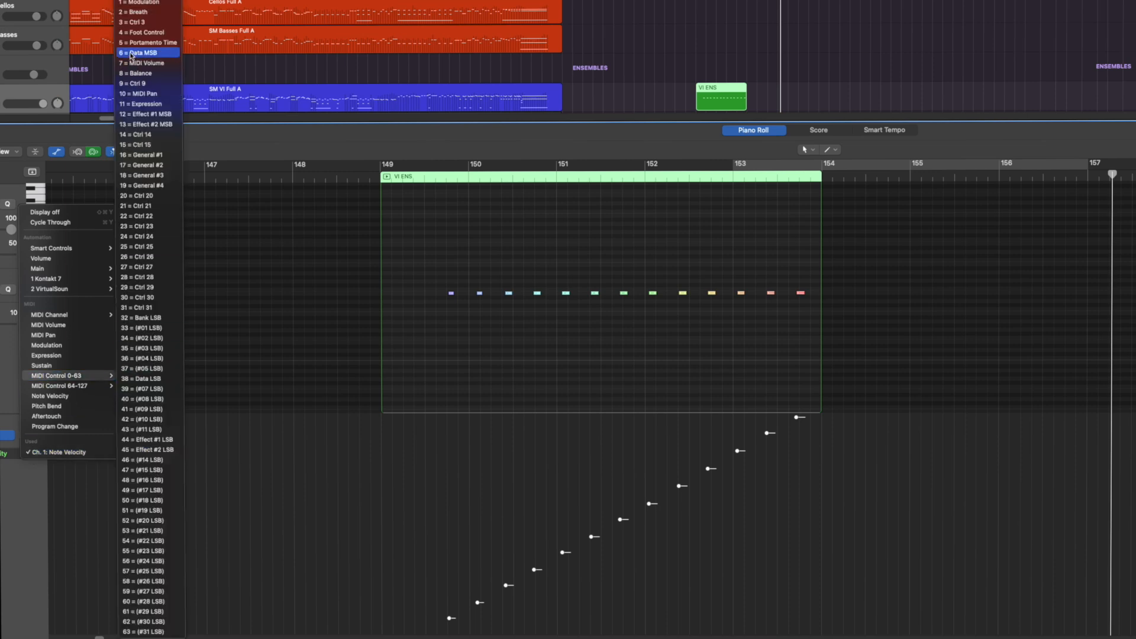
{"action": "left_click", "coordinate": [122, 3]}
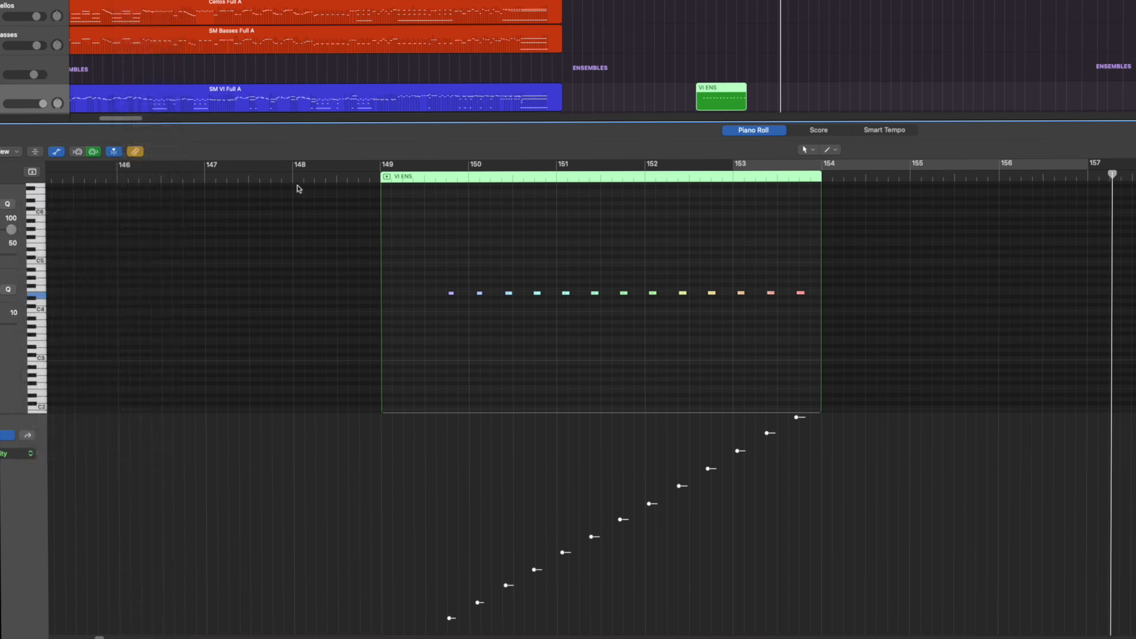
{"action": "left_click", "coordinate": [427, 419]}
{"action": "left_click_drag", "start_coordinate": [427, 420], "coordinate": [427, 413]}
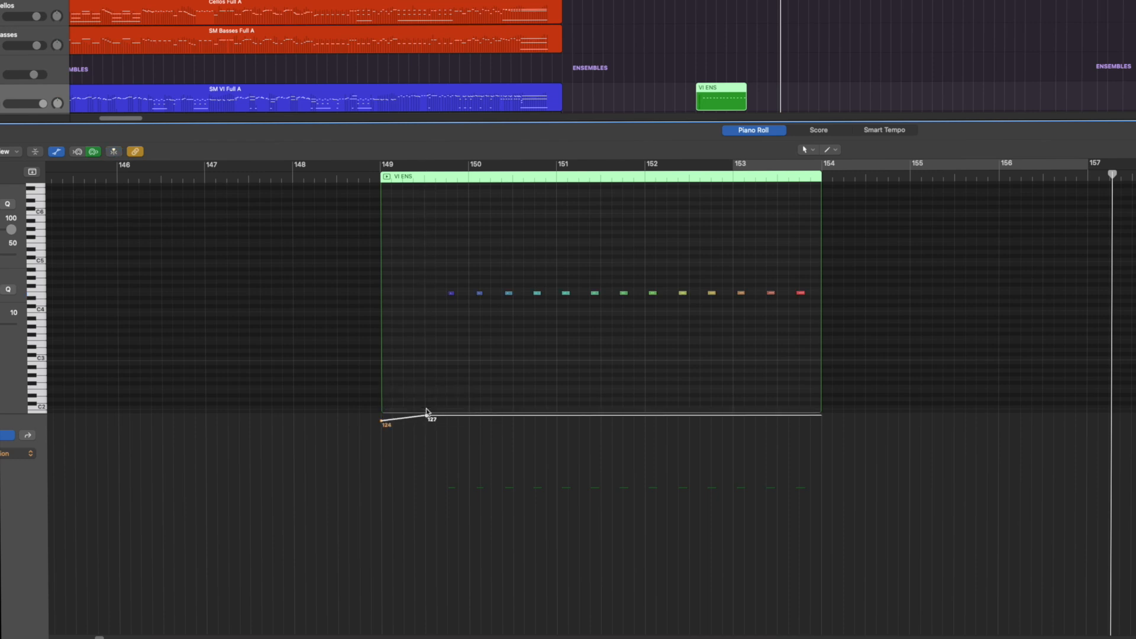
Show the Data LSB (CC38) lane and add a point with value 64 before the first note
{"action": "left_click", "coordinate": [26, 455]}
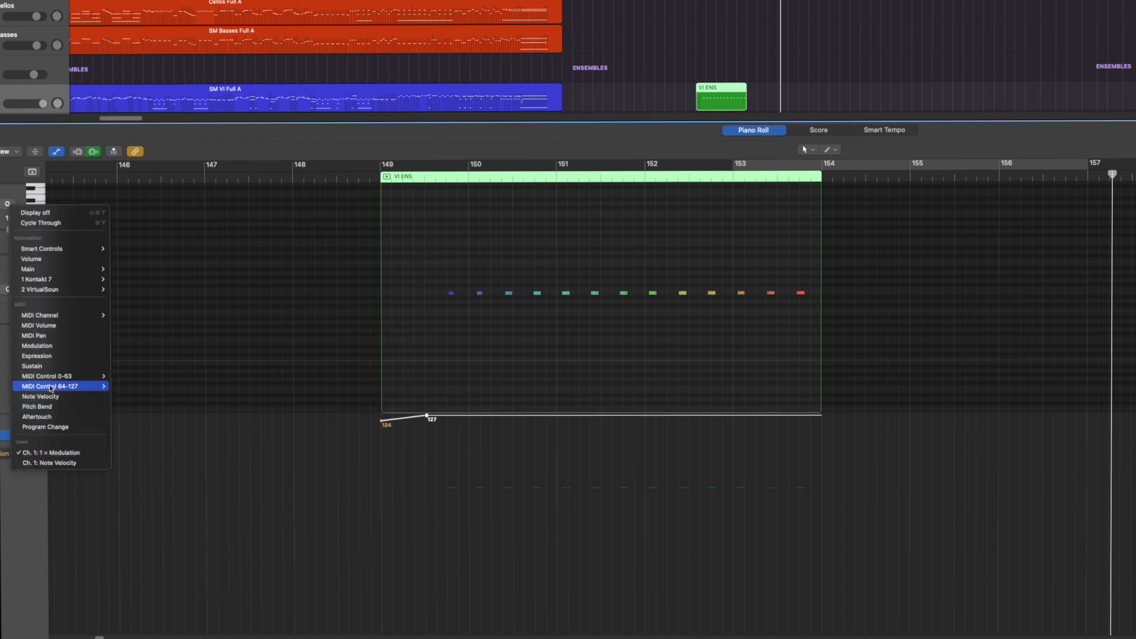
{"action": "mouse_move", "coordinate": [56, 377]}
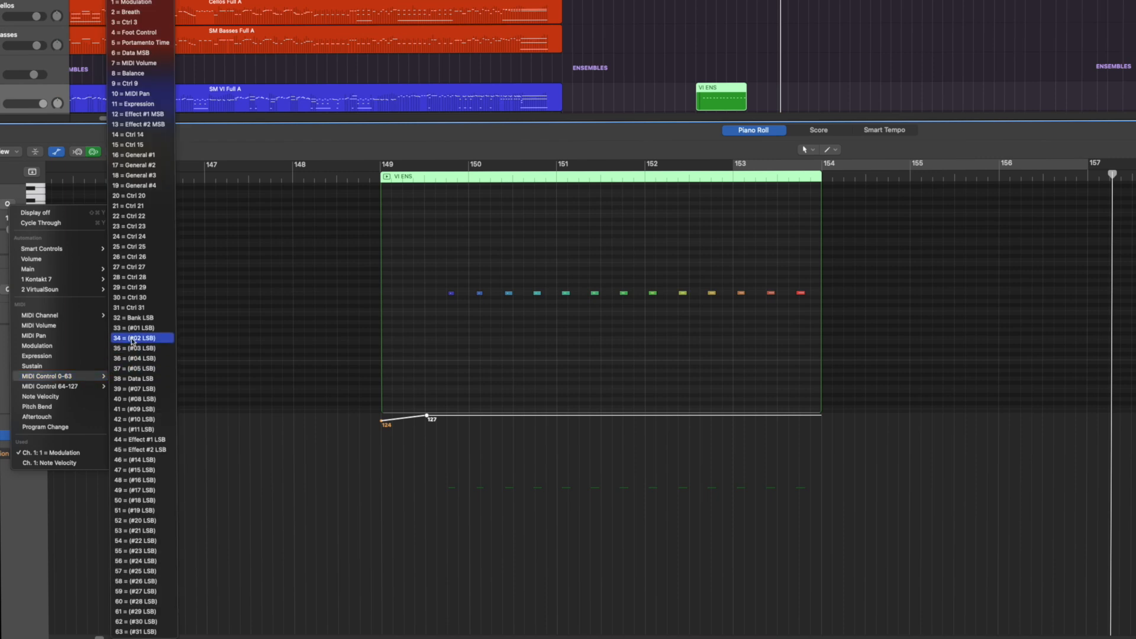
{"action": "left_click", "coordinate": [137, 380]}
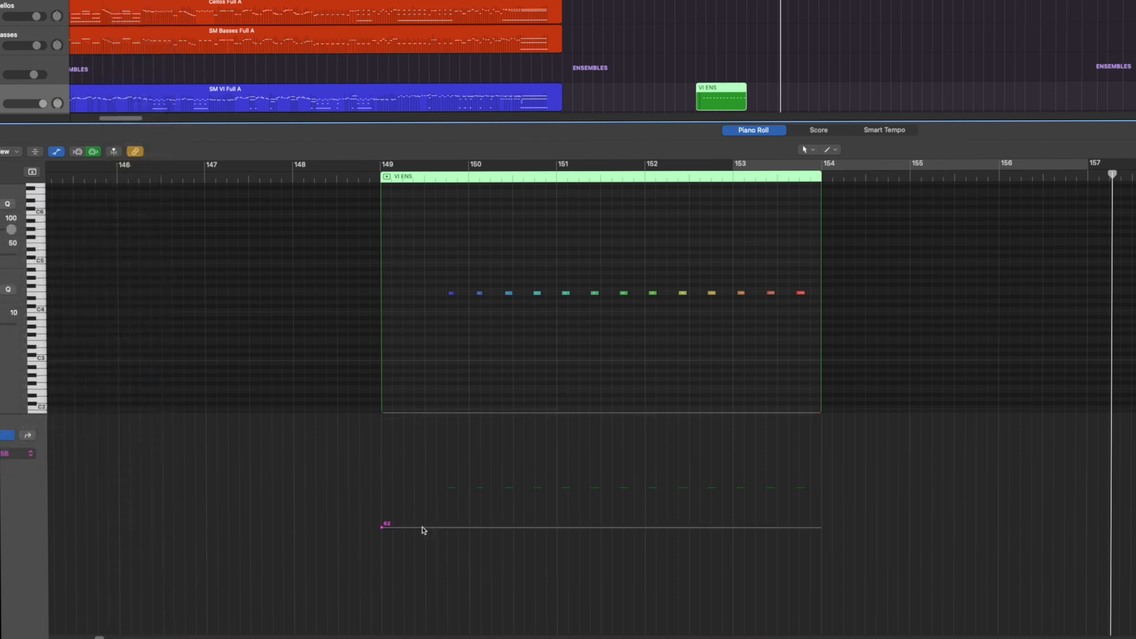
{"action": "left_click_drag", "start_coordinate": [422, 527], "coordinate": [423, 524]}
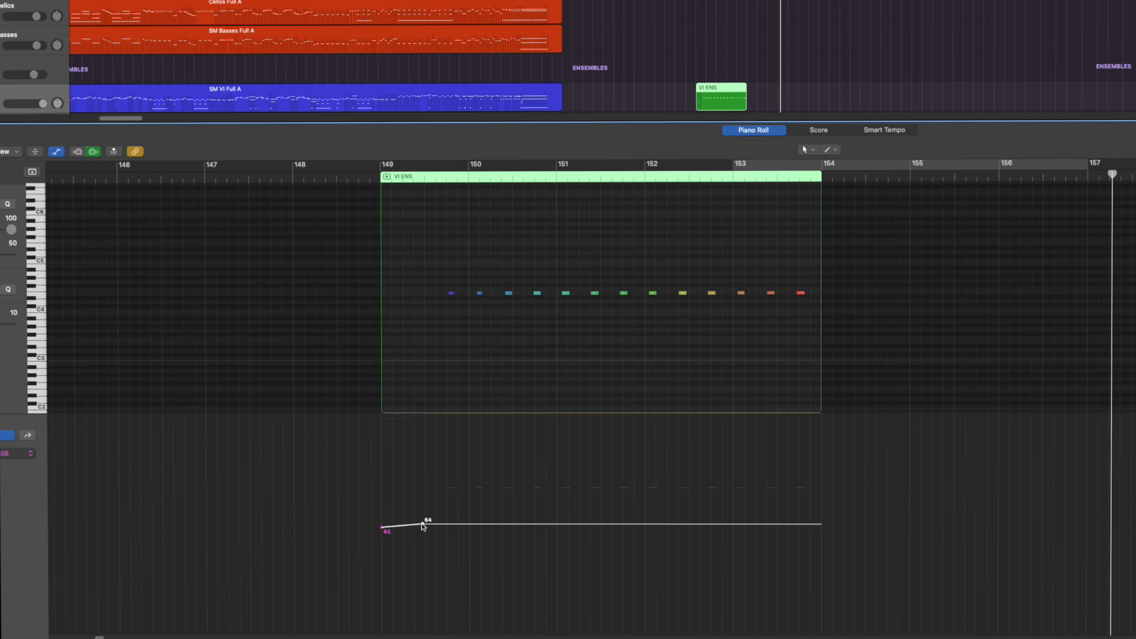
Try the Data LSB point at 119 and at 20, and return it to 64
{"action": "left_click_drag", "start_coordinate": [422, 525], "coordinate": [422, 430]}
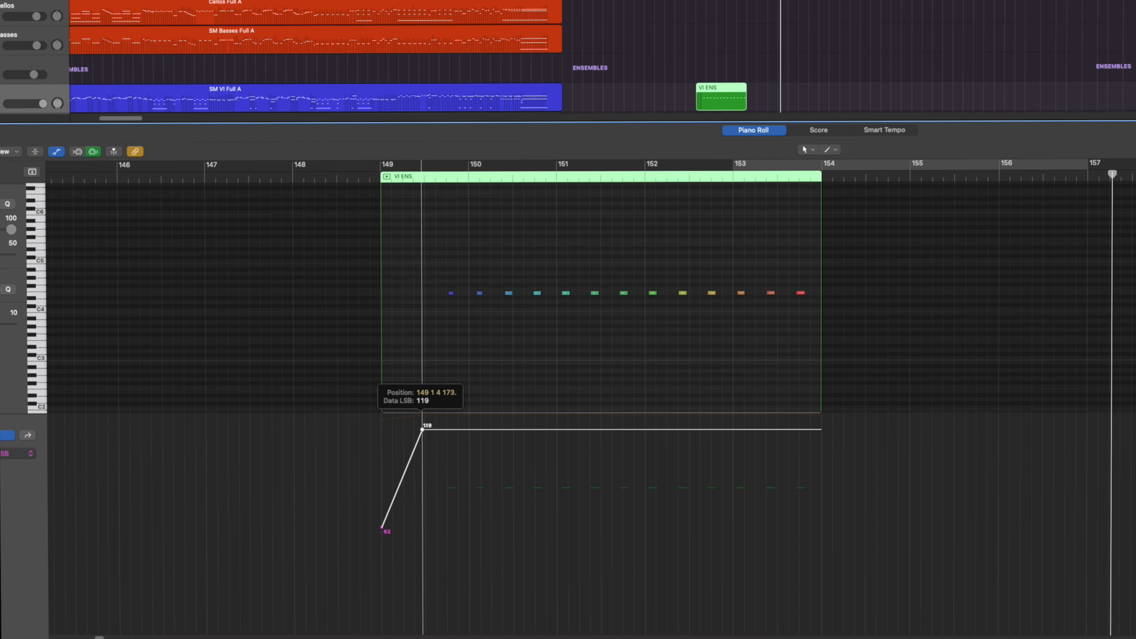
{"action": "left_click_drag", "start_coordinate": [423, 429], "coordinate": [423, 601]}
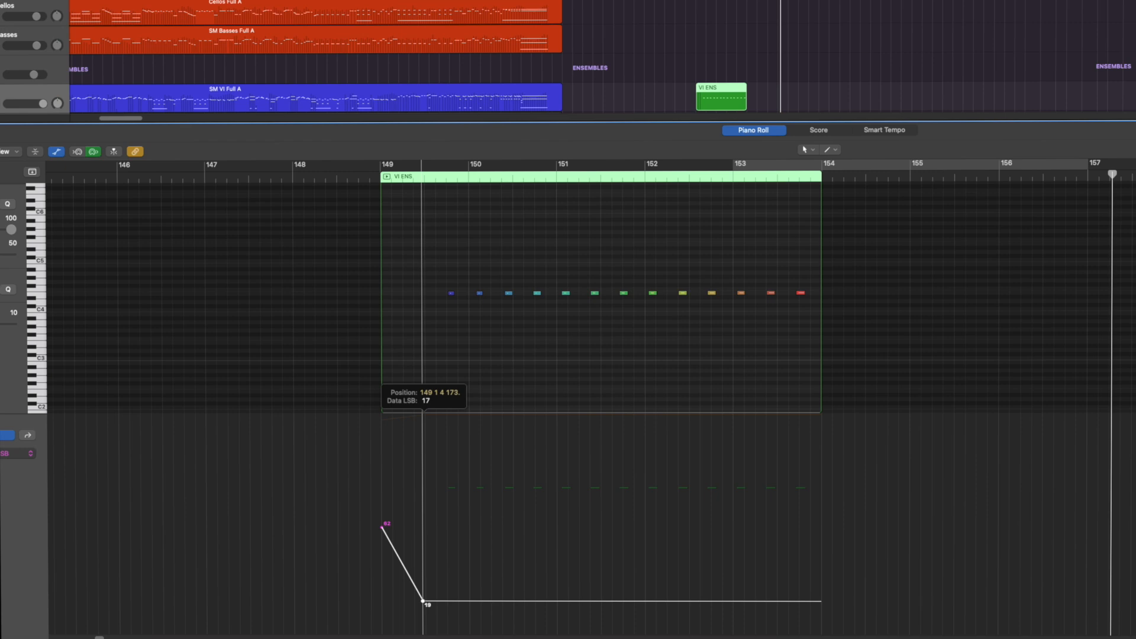
{"action": "left_click_drag", "start_coordinate": [423, 600], "coordinate": [422, 599]}
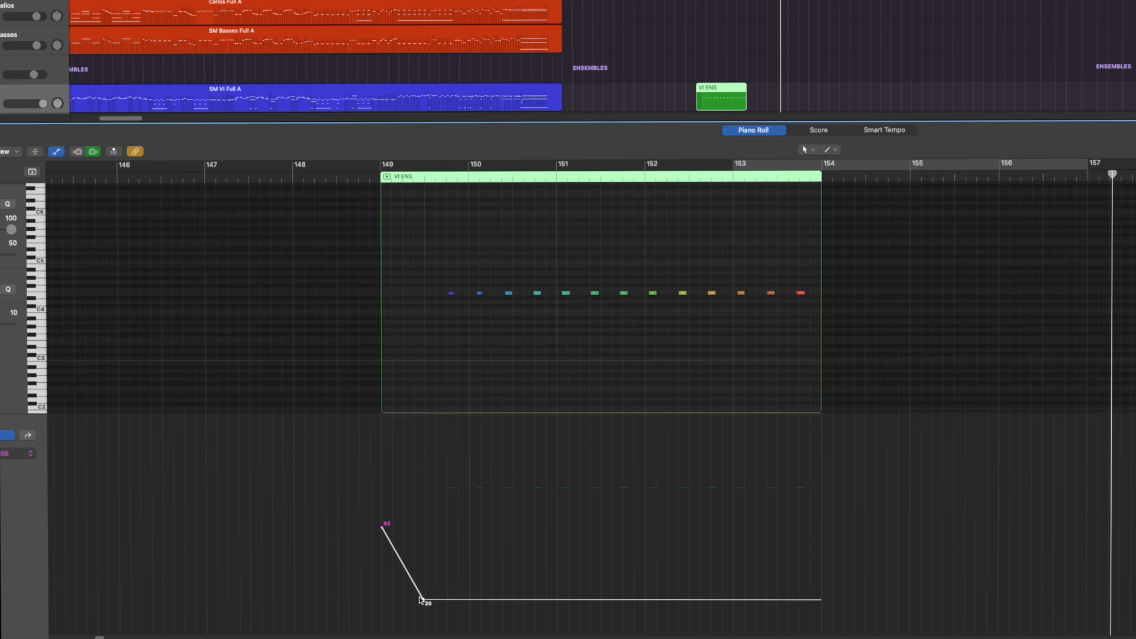
{"action": "left_click", "coordinate": [16, 454]}
{"action": "left_click", "coordinate": [65, 462]}
{"action": "left_click_drag", "start_coordinate": [424, 600], "coordinate": [422, 524]}
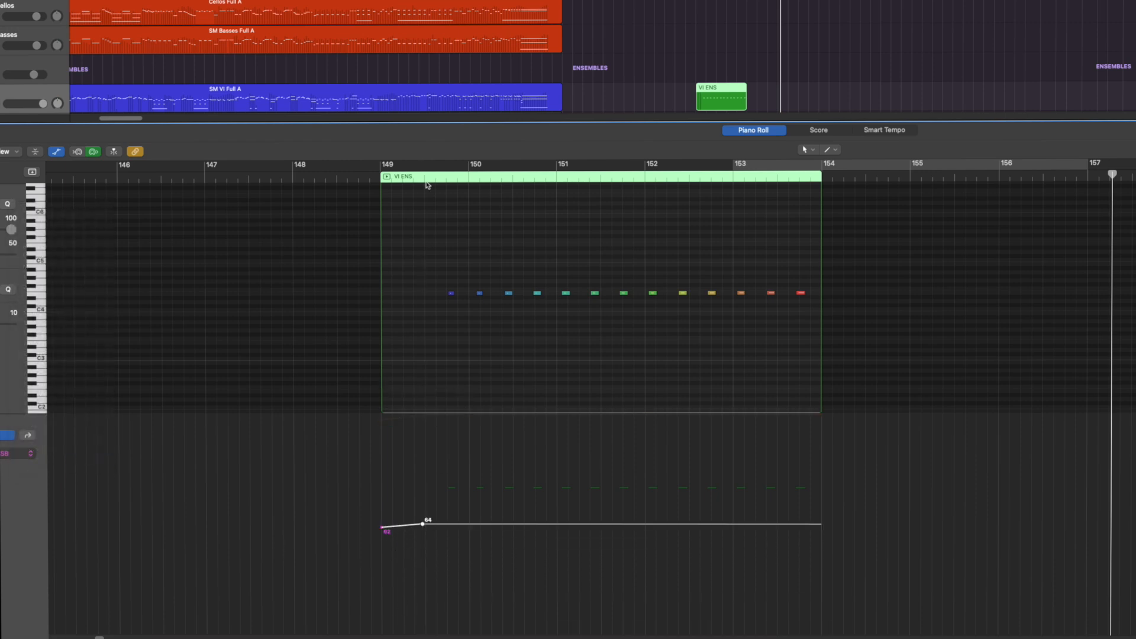
Set a cycle range over the recorded region from bar 149 to 154 and play it
{"action": "key", "text": "c"}
{"action": "left_click_drag", "start_coordinate": [645, 167], "coordinate": [382, 167]}
{"action": "left_click_drag", "start_coordinate": [1084, 168], "coordinate": [827, 168]}
{"action": "key", "text": "space"}
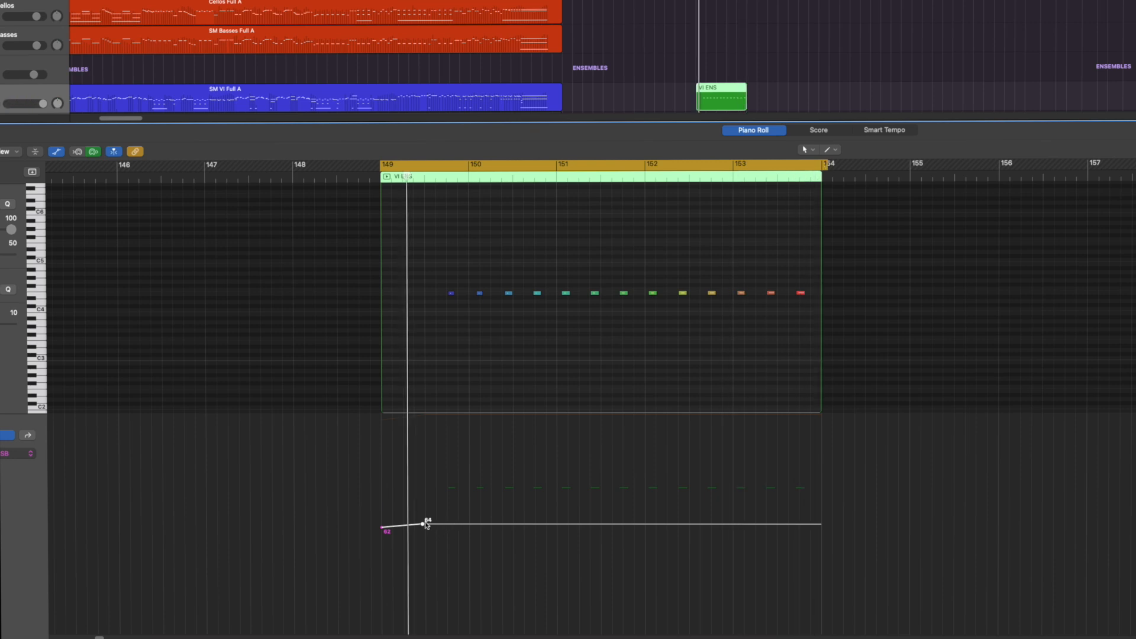
Play the passage with the Data LSB point lowered to 0, and again with it raised to 127
{"action": "left_click_drag", "start_coordinate": [423, 524], "coordinate": [423, 632]}
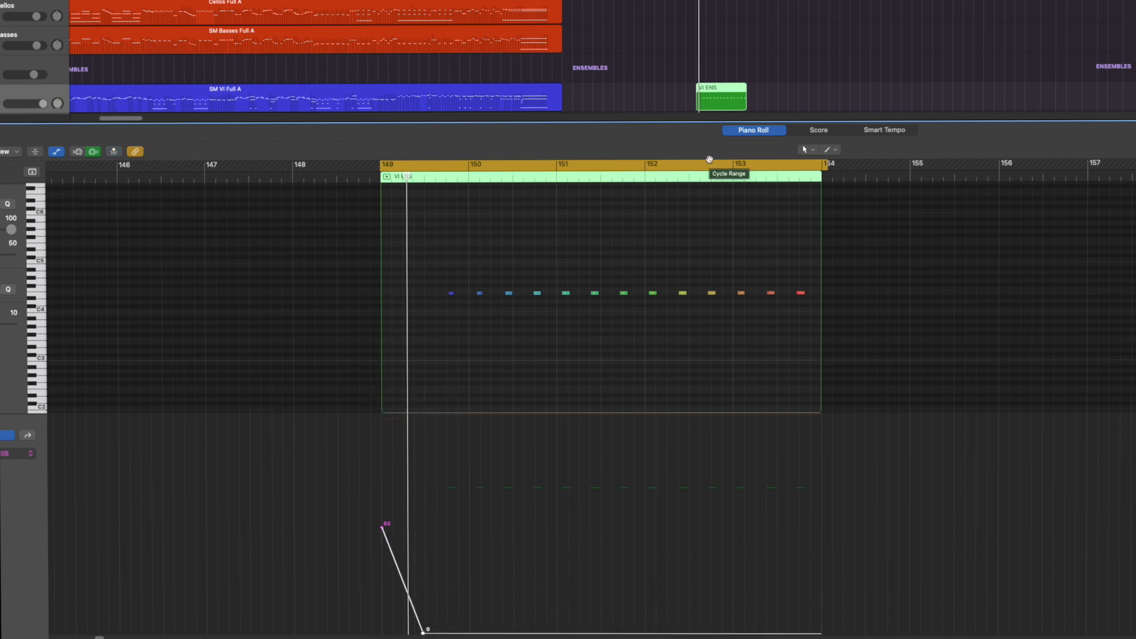
{"action": "key", "text": "space"}
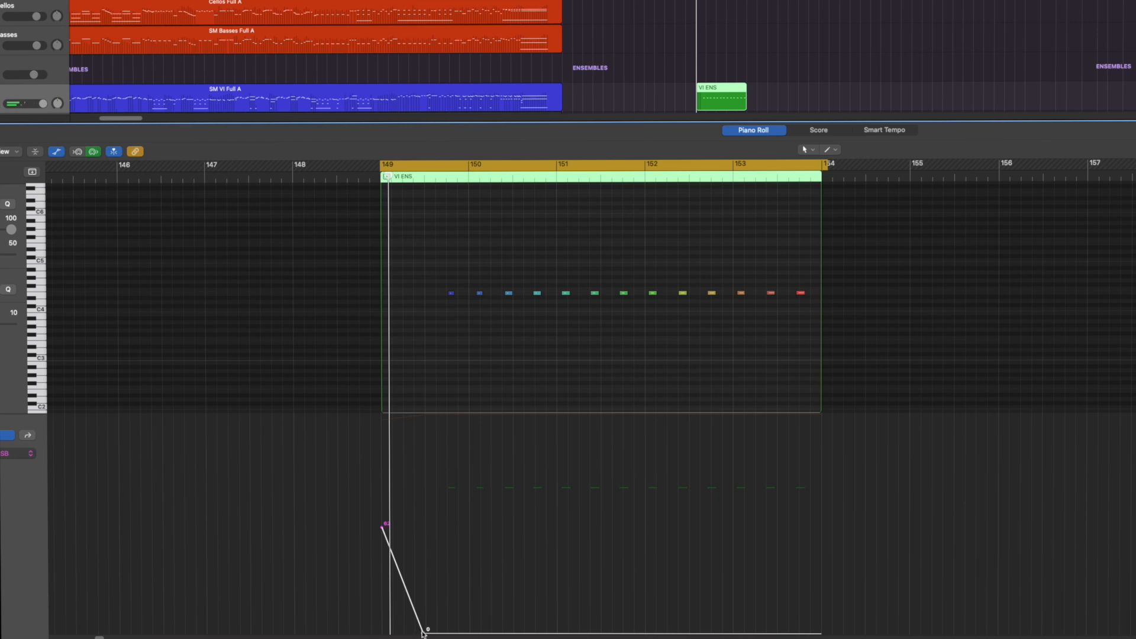
{"action": "left_click_drag", "start_coordinate": [423, 633], "coordinate": [427, 416]}
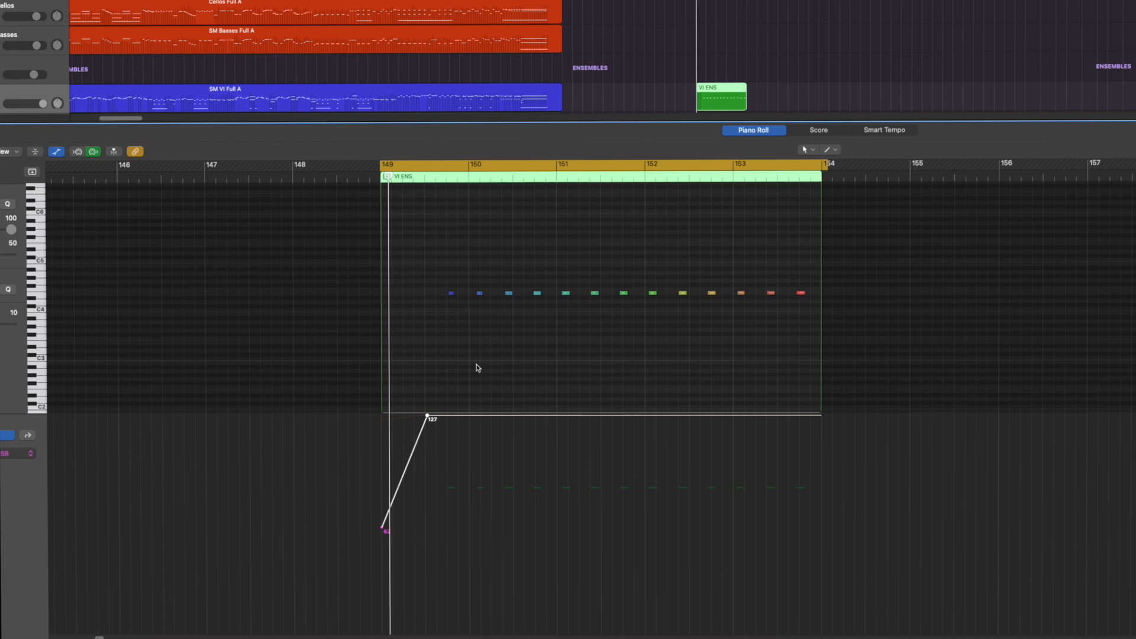
{"action": "key", "text": "space"}
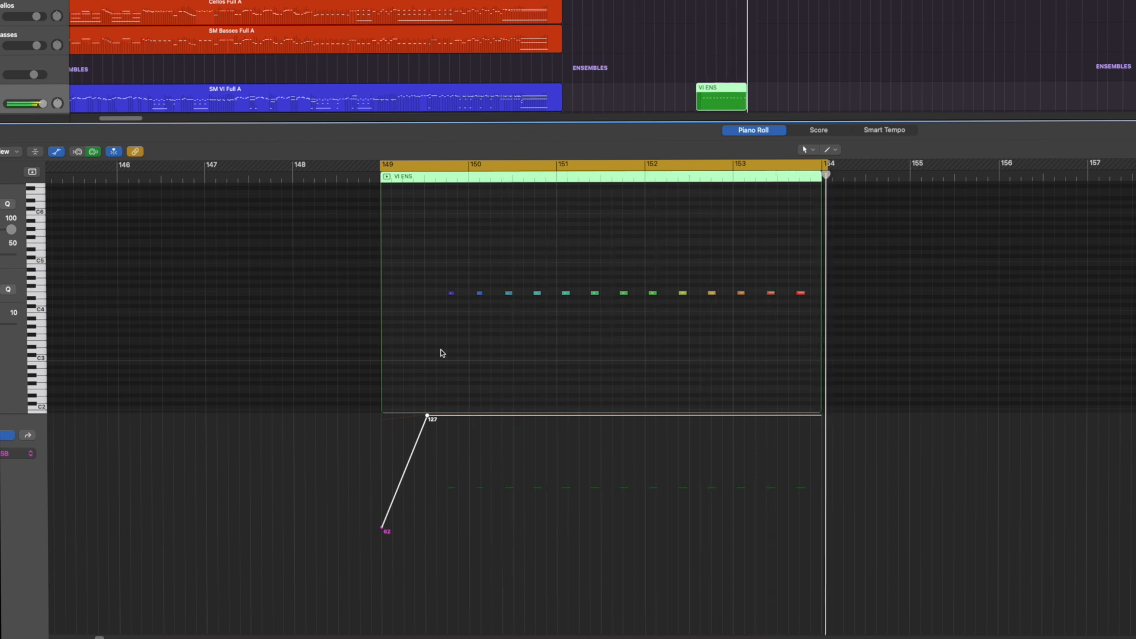
Show the Modulation lane, shape a rise from 19 before the first note to 127 near the last note, and play the passage
{"action": "left_click", "coordinate": [28, 456]}
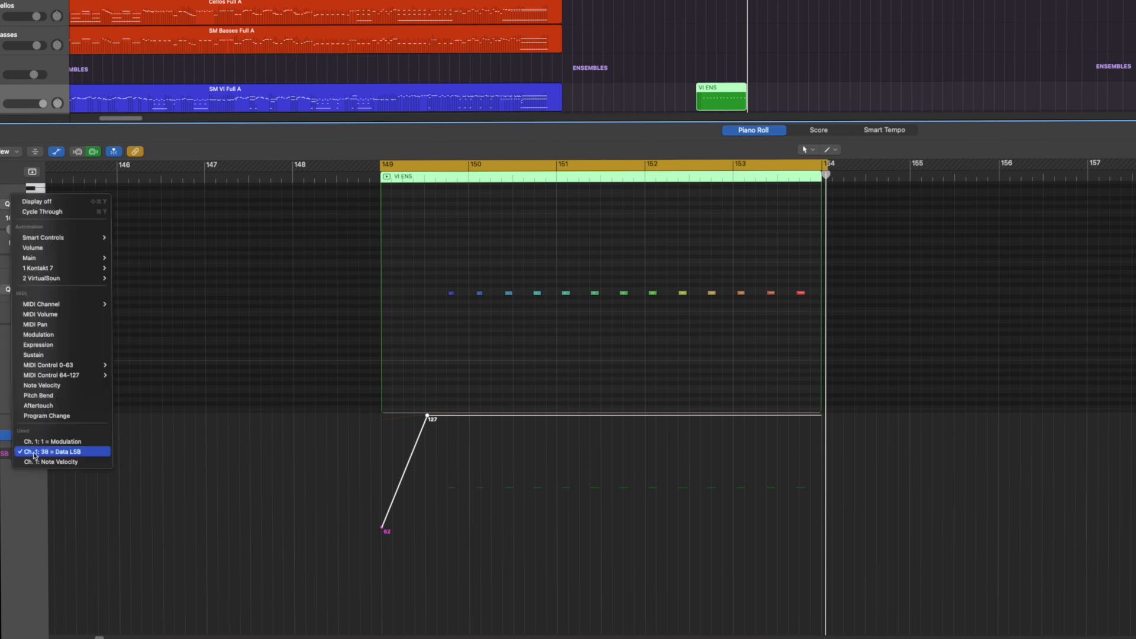
{"action": "left_click", "coordinate": [39, 444]}
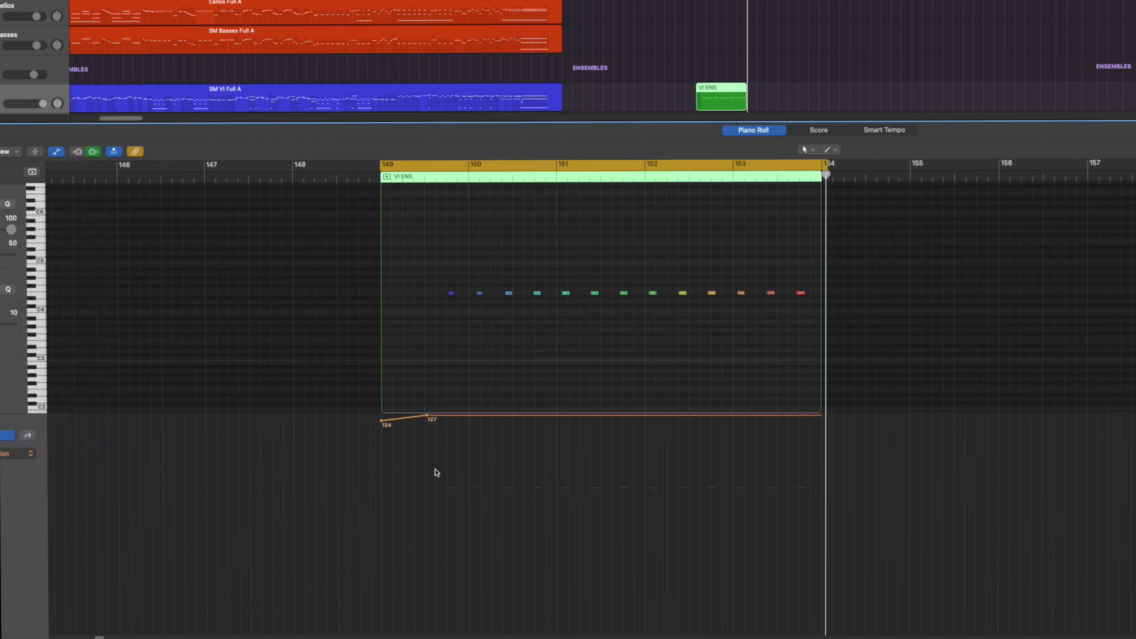
{"action": "left_click_drag", "start_coordinate": [428, 418], "coordinate": [428, 601]}
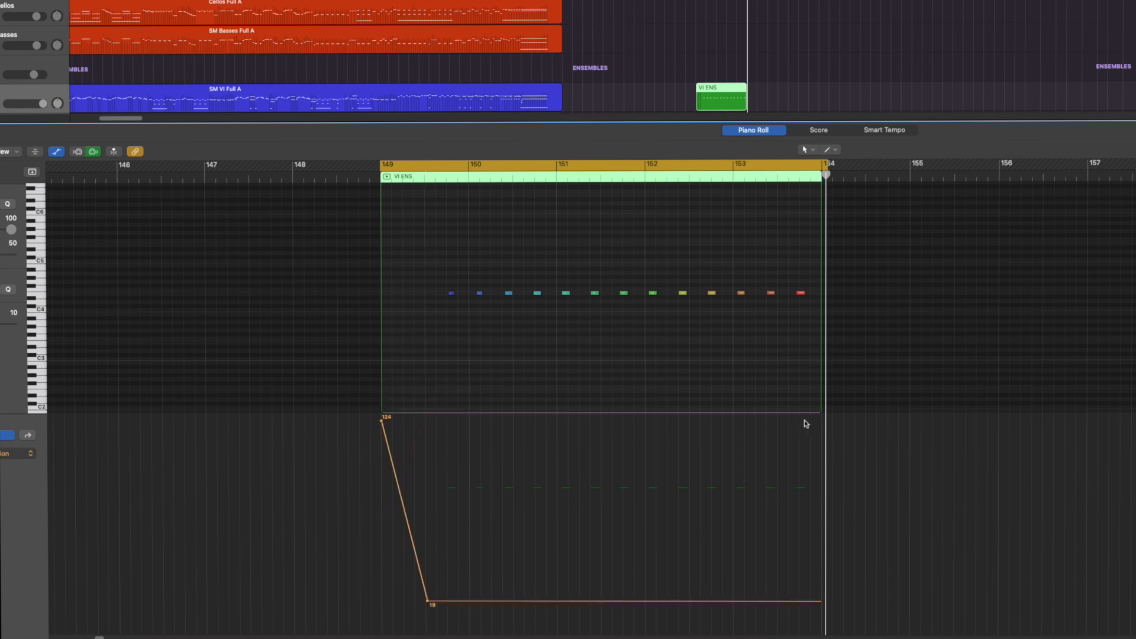
{"action": "left_click", "coordinate": [806, 423]}
{"action": "left_click_drag", "start_coordinate": [807, 419], "coordinate": [790, 403]}
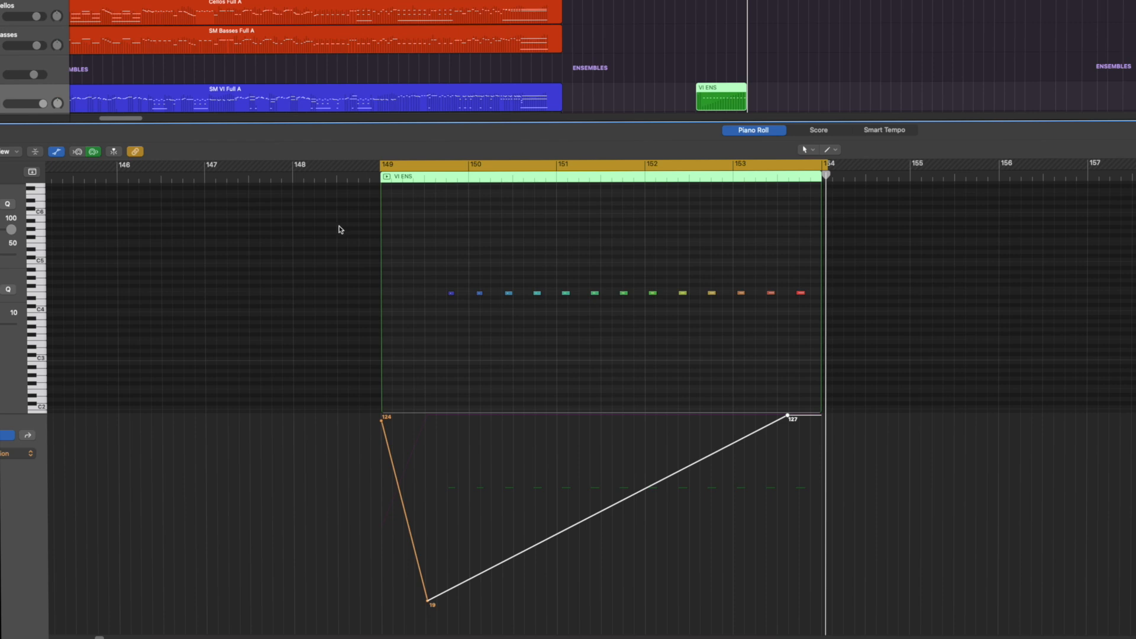
{"action": "key", "text": "space"}
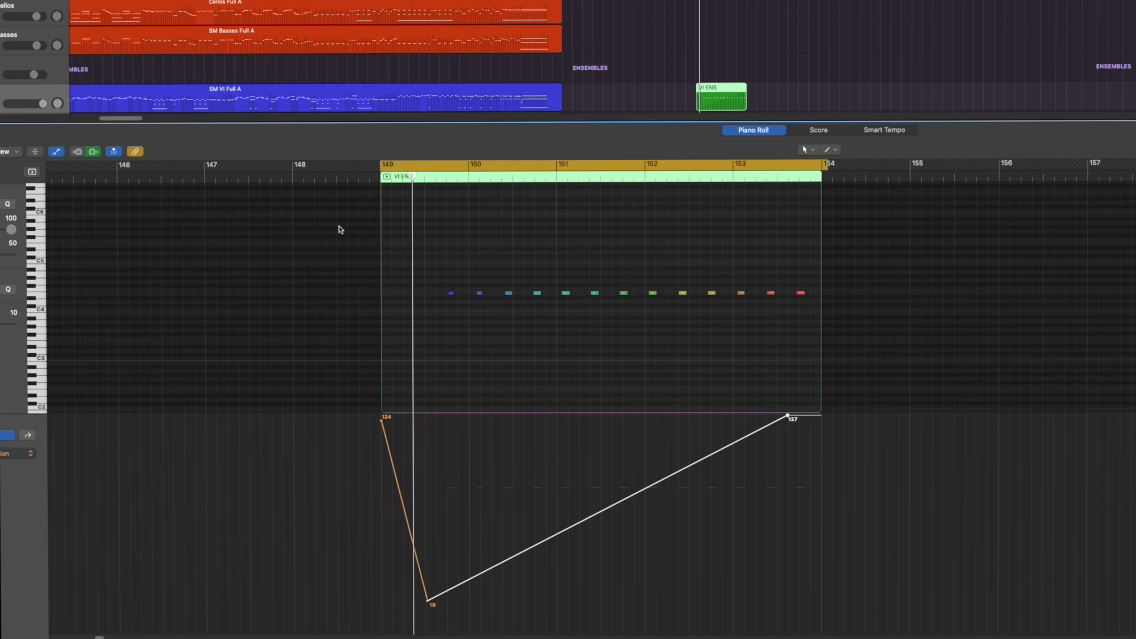
Play the passage with the Modulation point before the first note raised to 127, and again with it lowered to 25
{"action": "left_click_drag", "start_coordinate": [427, 600], "coordinate": [420, 416]}
{"action": "key", "text": "space"}
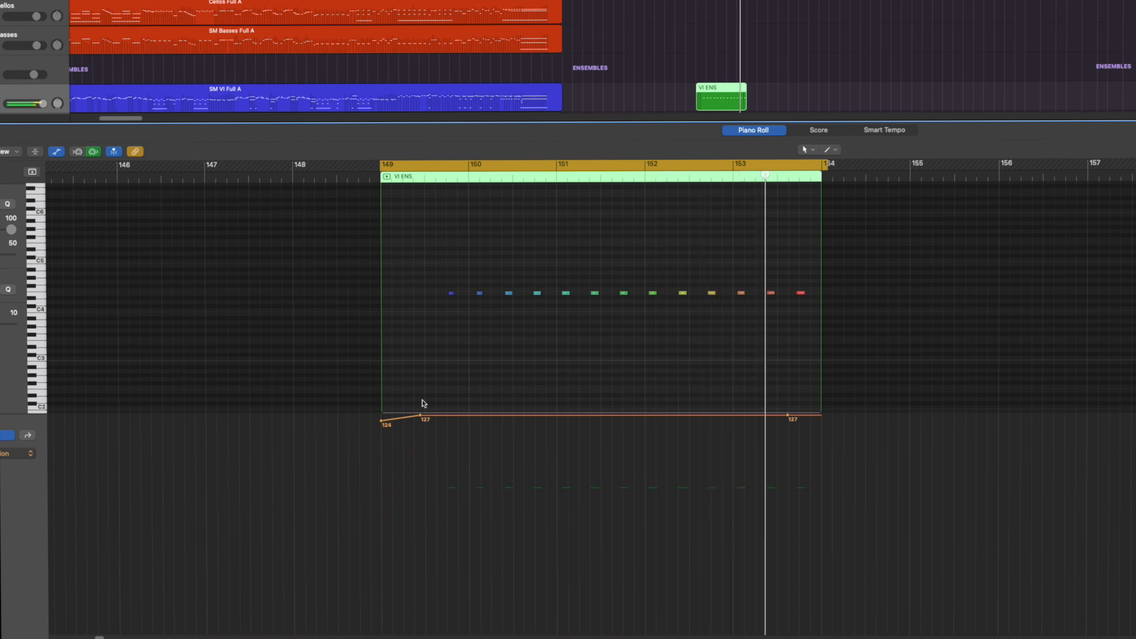
{"action": "key", "text": "space"}
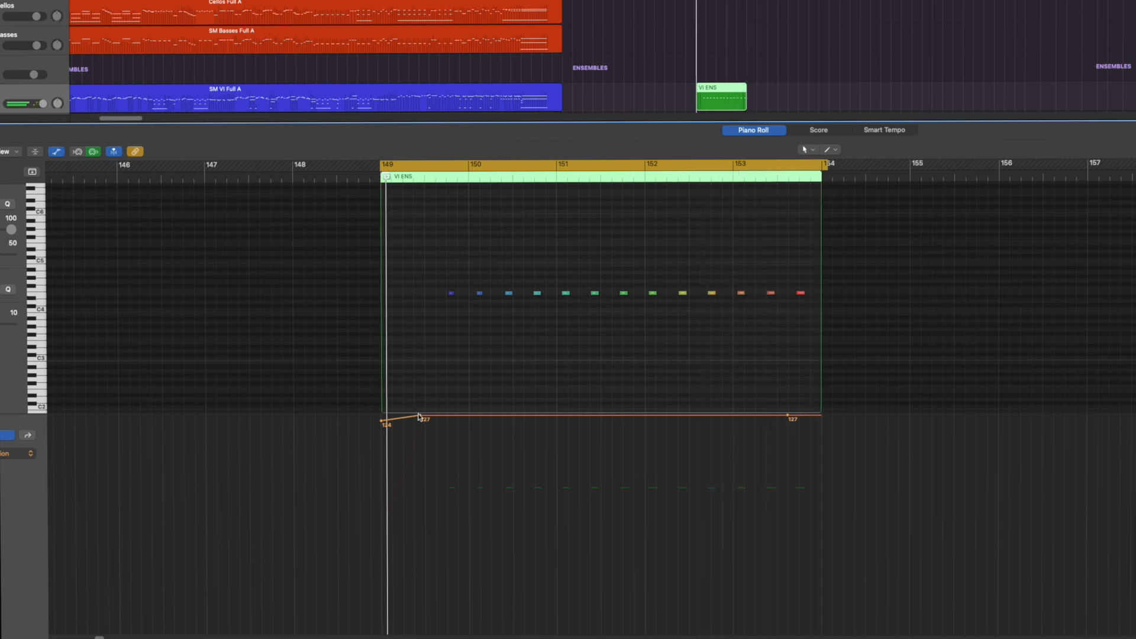
{"action": "left_click_drag", "start_coordinate": [421, 415], "coordinate": [432, 590]}
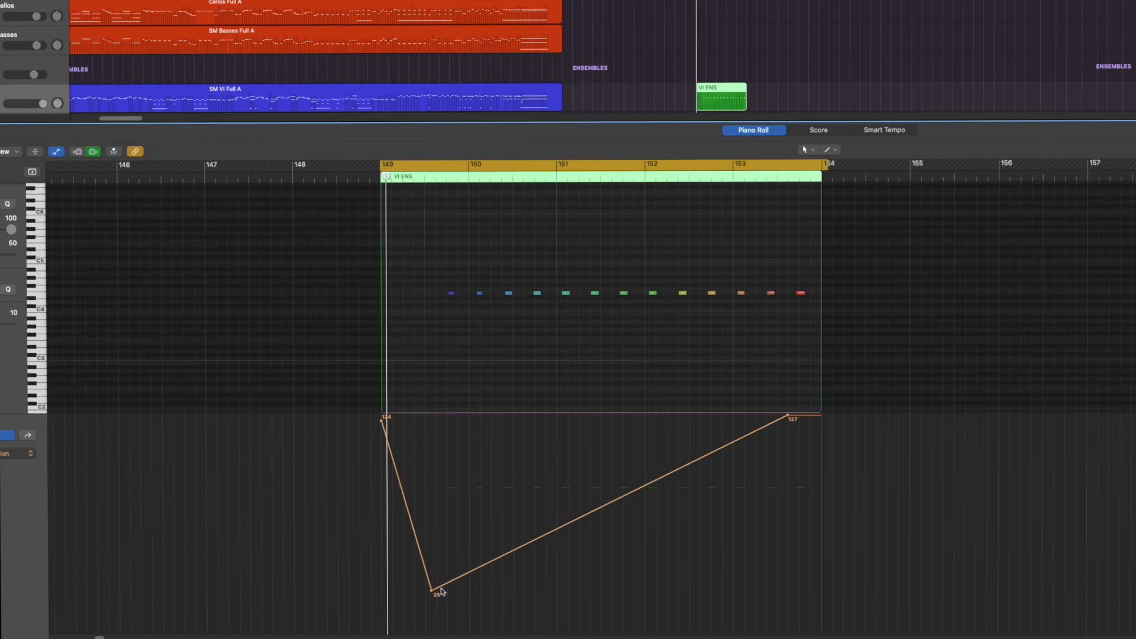
{"action": "key", "text": "space"}
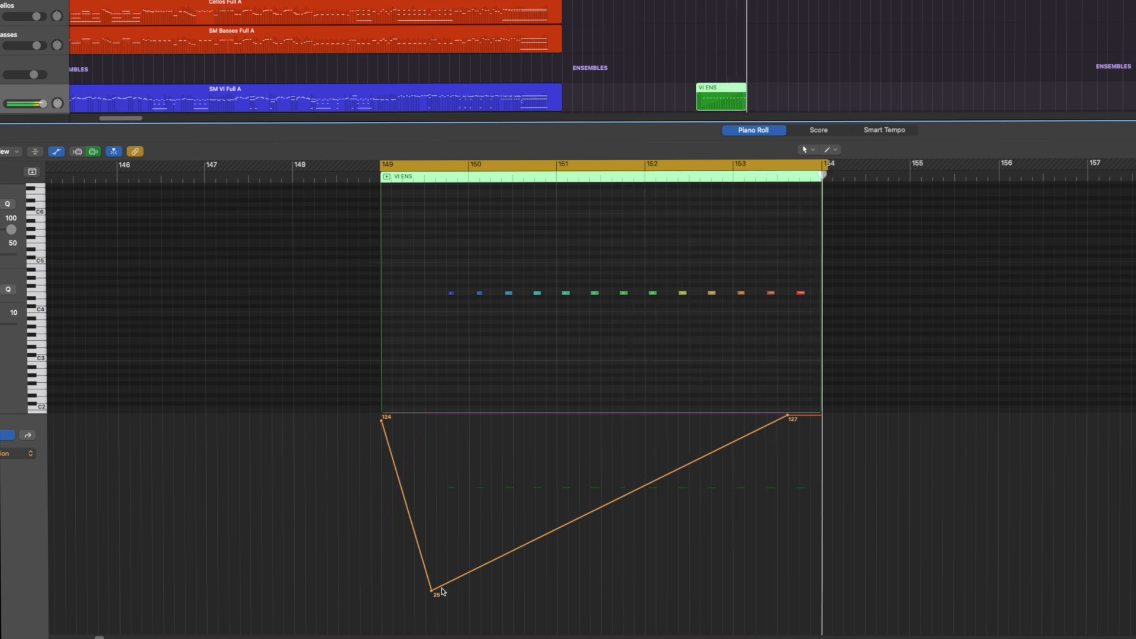
{"action": "key", "text": "space"}
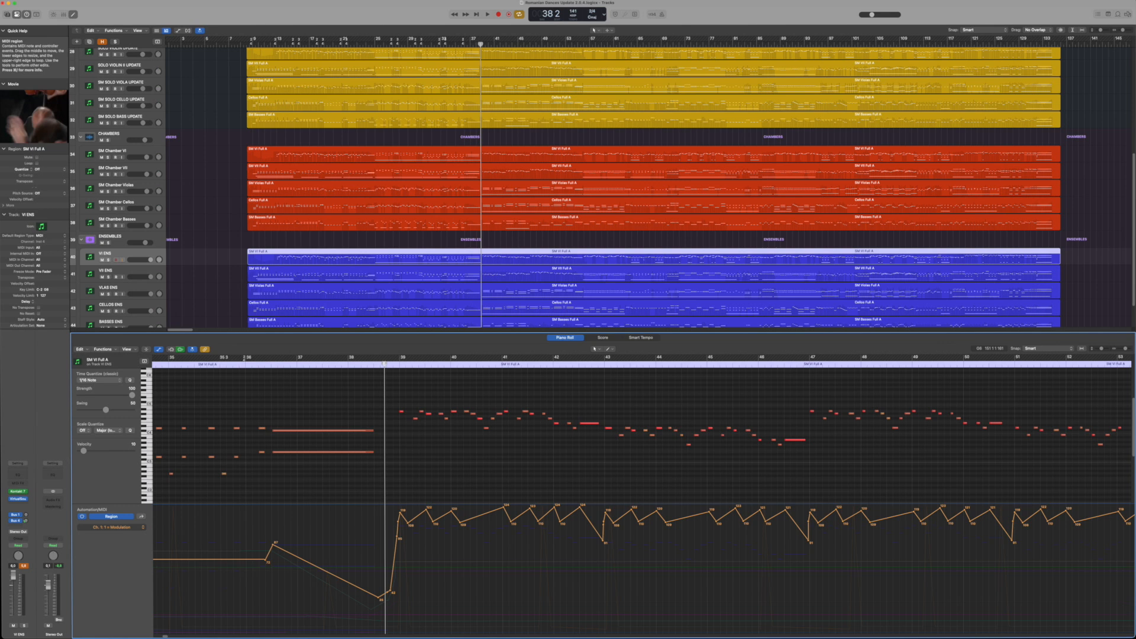
Play the full arrangement from bar 38 to bar 55
{"action": "key", "text": "space"}
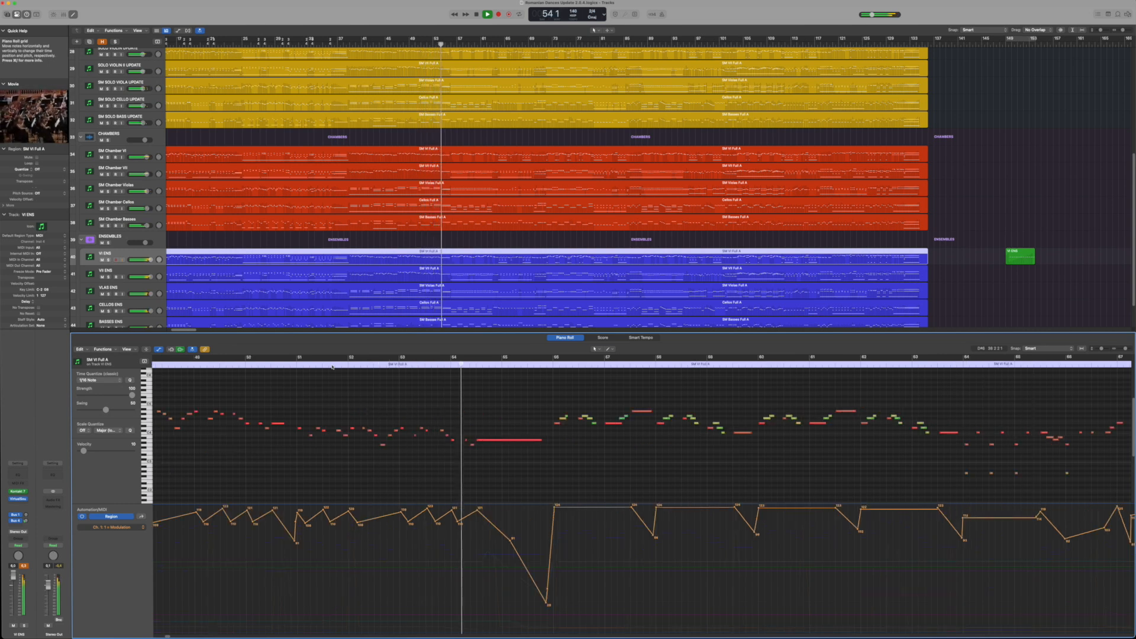
{"action": "key", "text": "space"}
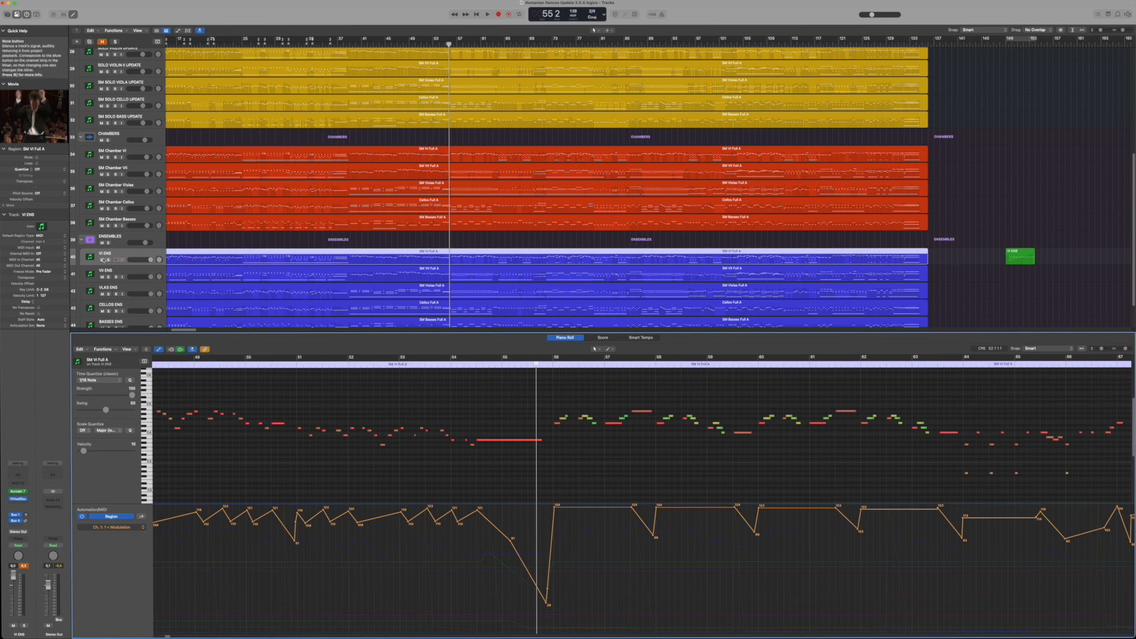
Solo the VI ENS track and return the playhead to bar 38, just before the melody starts in the piano roll
{"action": "left_click", "coordinate": [109, 260]}
{"action": "key", "text": "p"}
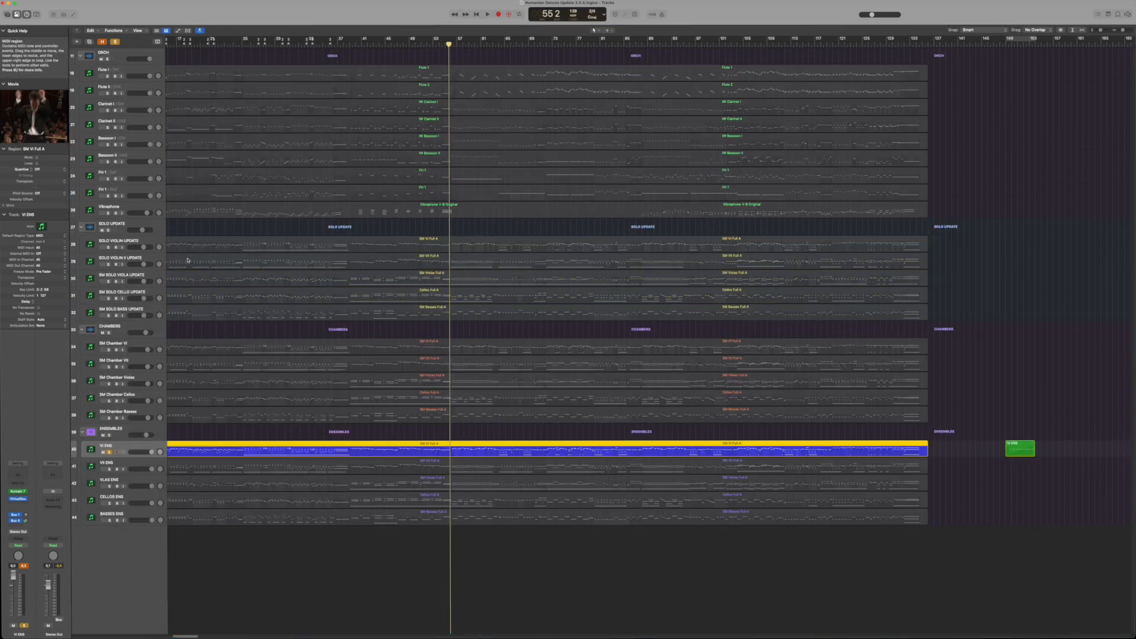
{"action": "key", "text": "p"}
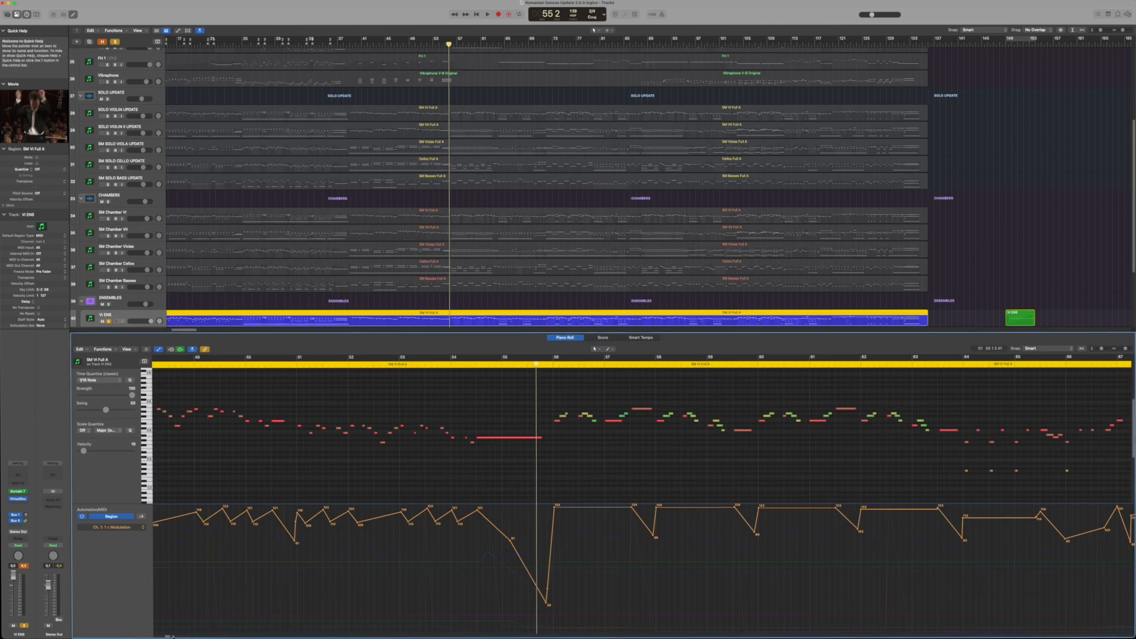
{"action": "scroll", "coordinate": [309, 487], "scroll_direction": "left", "scroll_amount": 10}
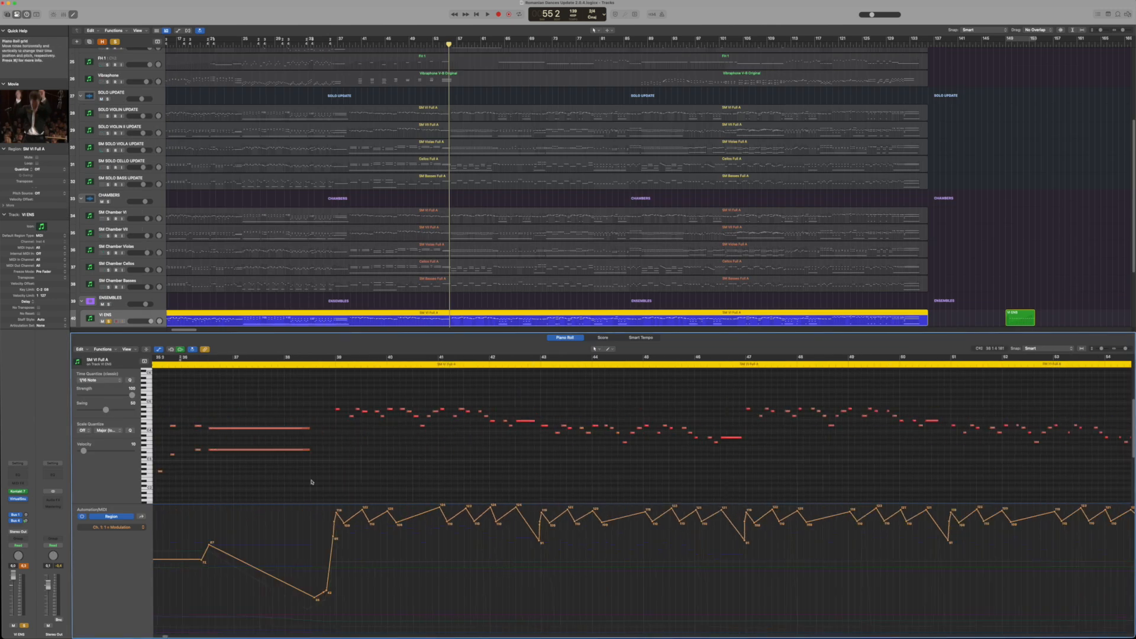
{"action": "left_click", "coordinate": [322, 357]}
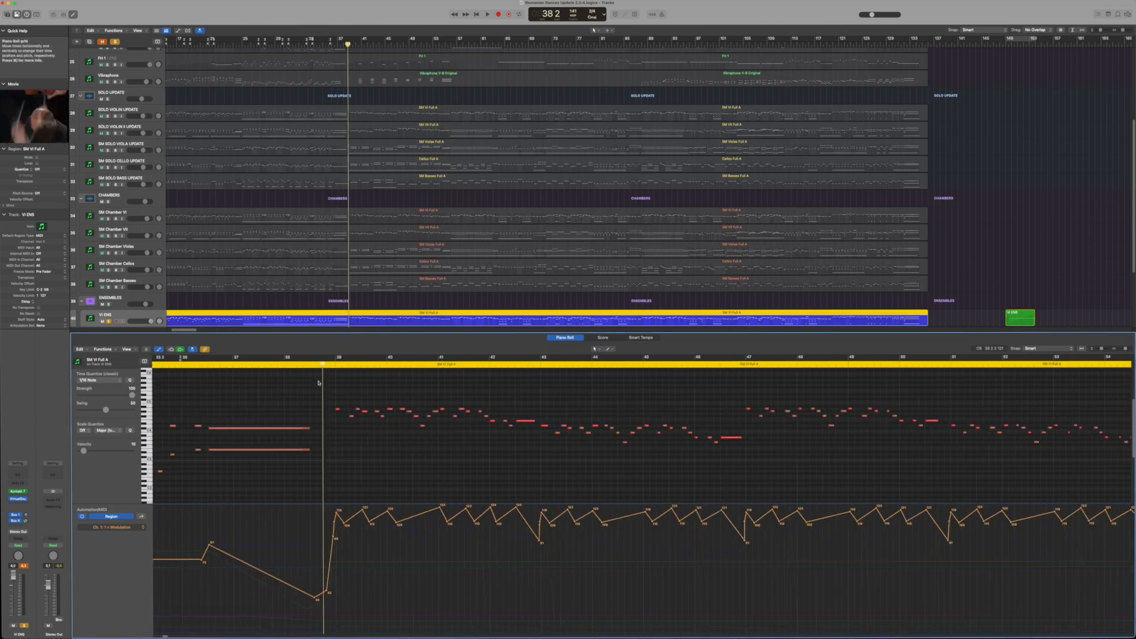
Examine the Note Velocity and Data LSB lanes of the VI ENS region, and return to the Modulation lane
{"action": "left_click", "coordinate": [142, 528]}
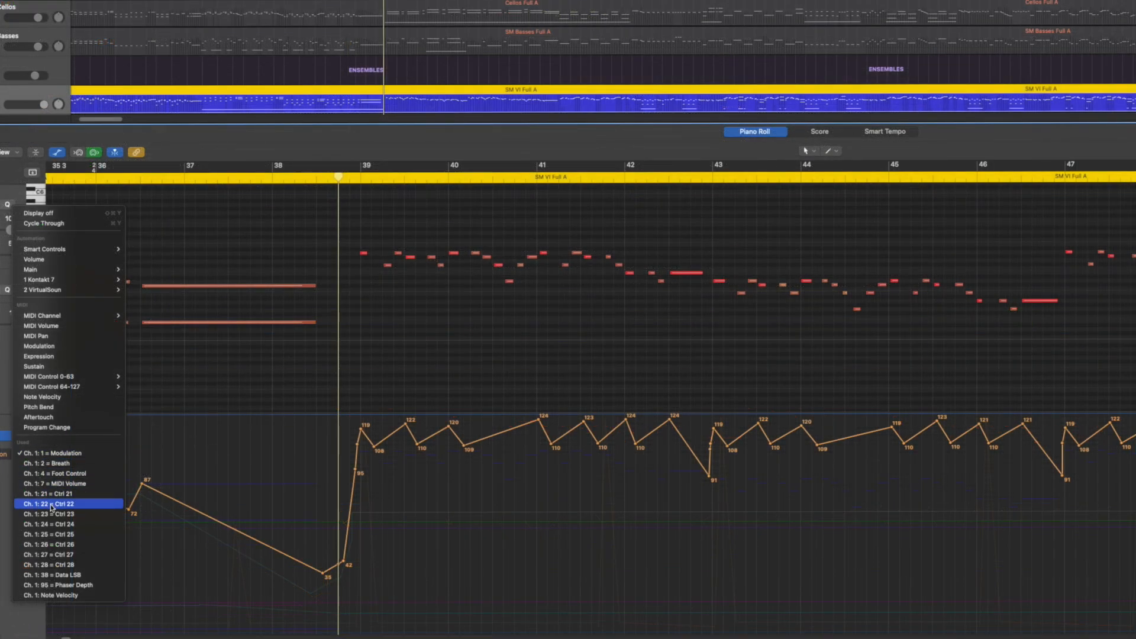
{"action": "left_click", "coordinate": [318, 540]}
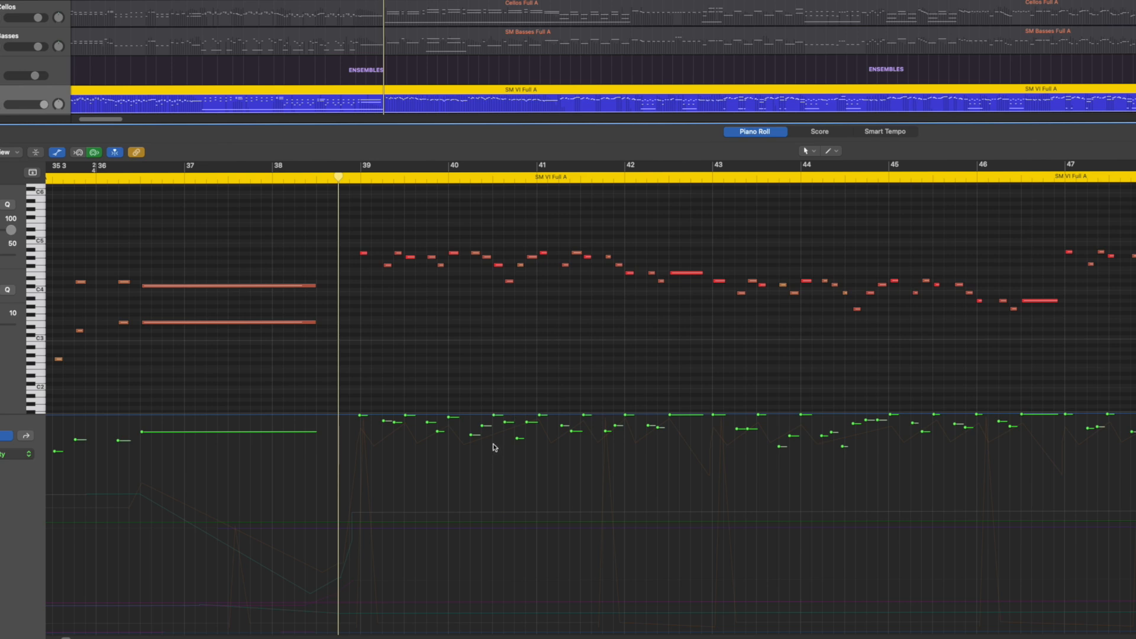
{"action": "left_click", "coordinate": [28, 454]}
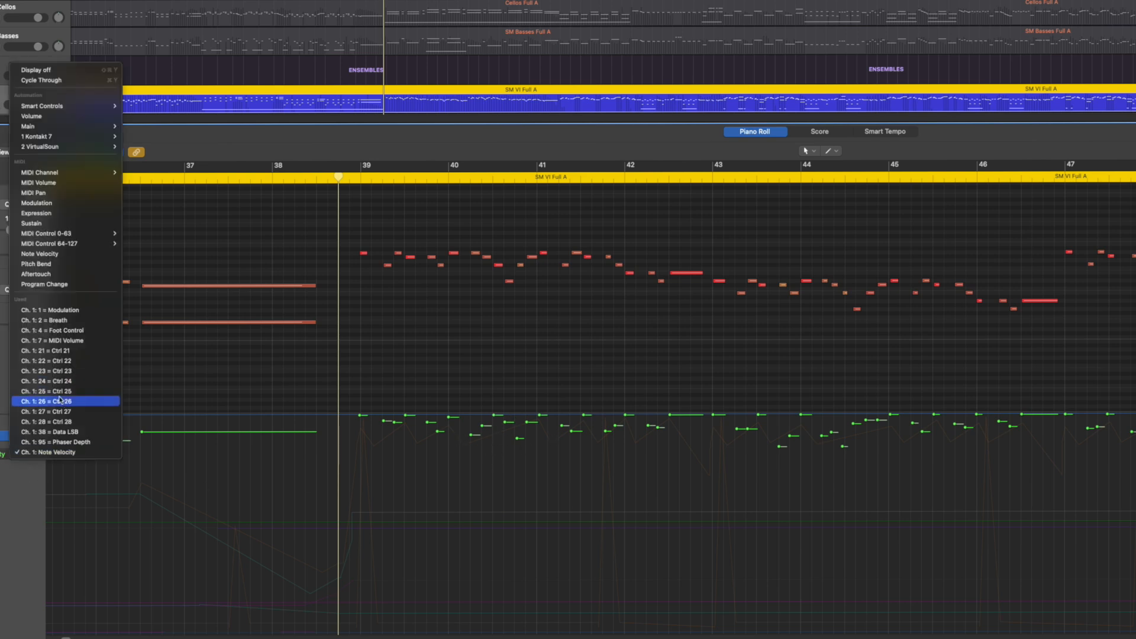
{"action": "left_click", "coordinate": [64, 432]}
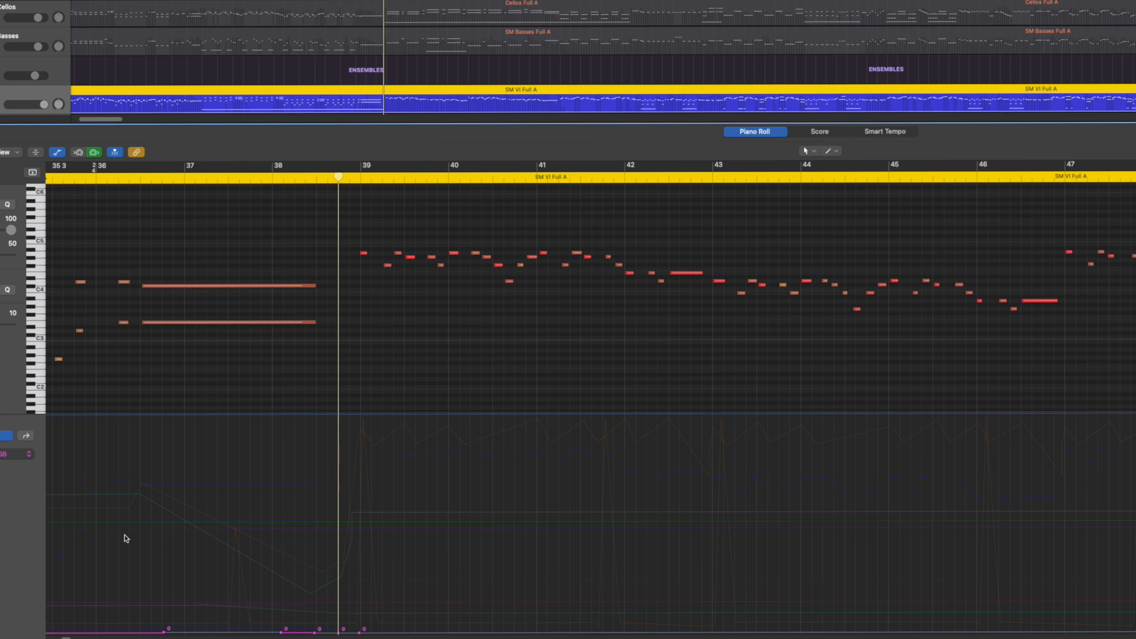
{"action": "left_click", "coordinate": [30, 455]}
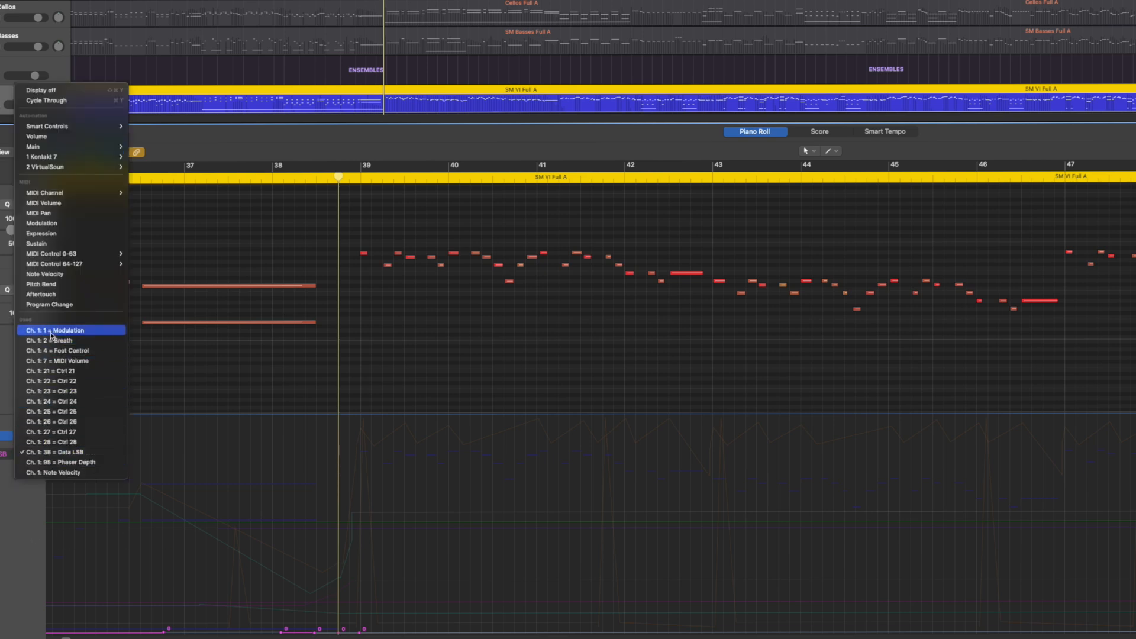
{"action": "left_click", "coordinate": [51, 333]}
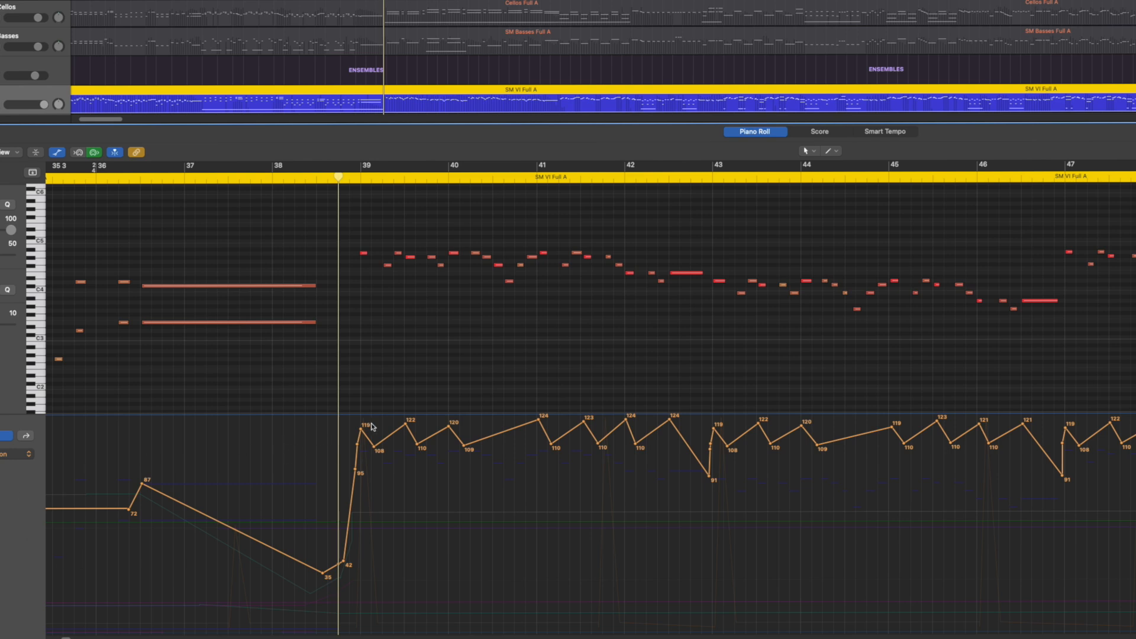
Try levelling the velocities of the melody notes in bars 39 to 46 to about 125, listen to the passage and undo the change
{"action": "left_click_drag", "start_coordinate": [373, 425], "coordinate": [1053, 415]}
{"action": "left_click", "coordinate": [29, 455]}
{"action": "left_click", "coordinate": [23, 247]}
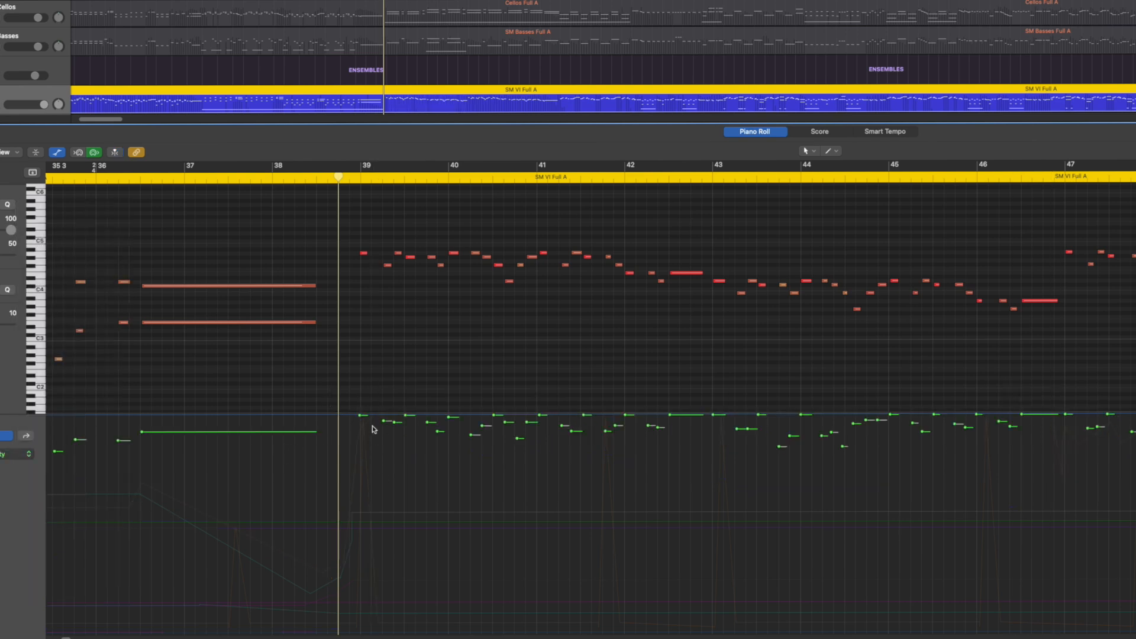
{"action": "left_click", "coordinate": [407, 307]}
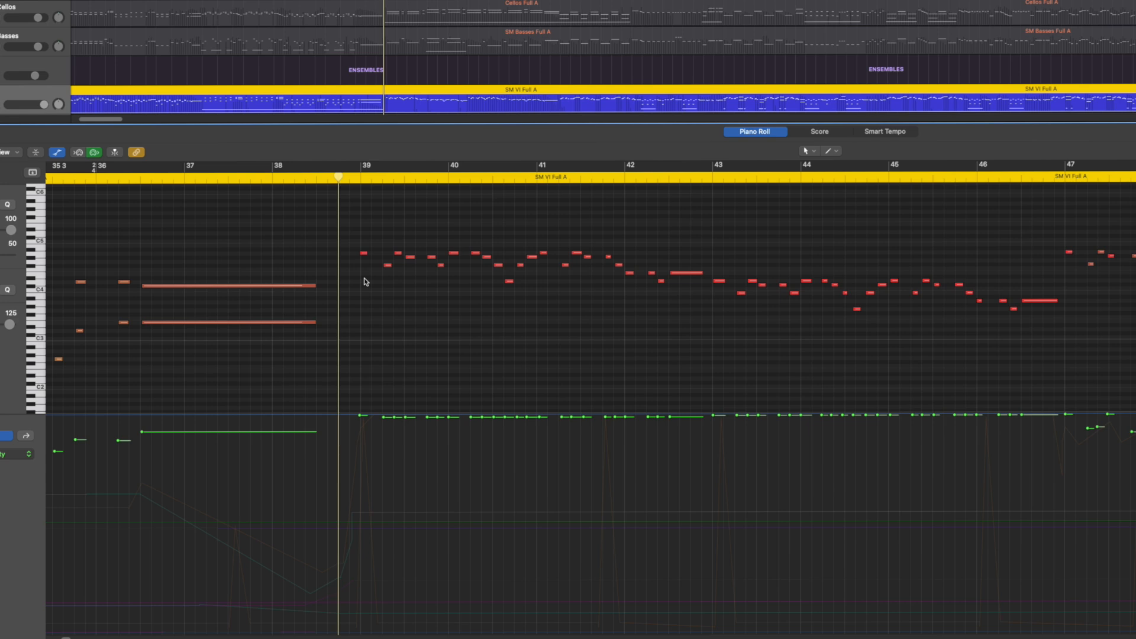
{"action": "key", "text": "space"}
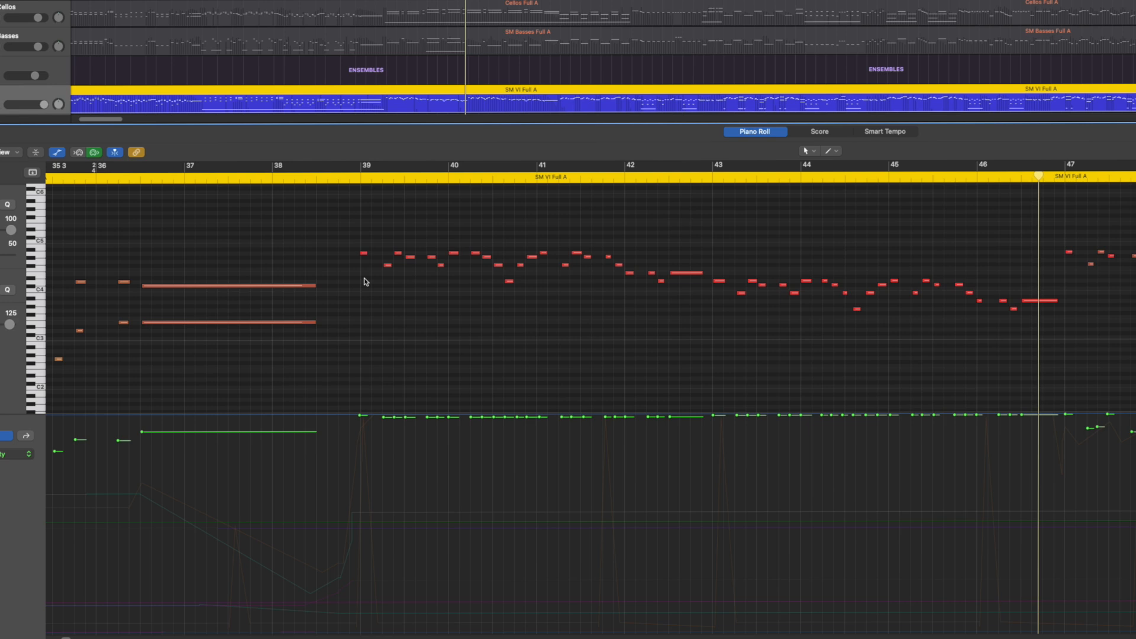
{"action": "key", "text": "space"}
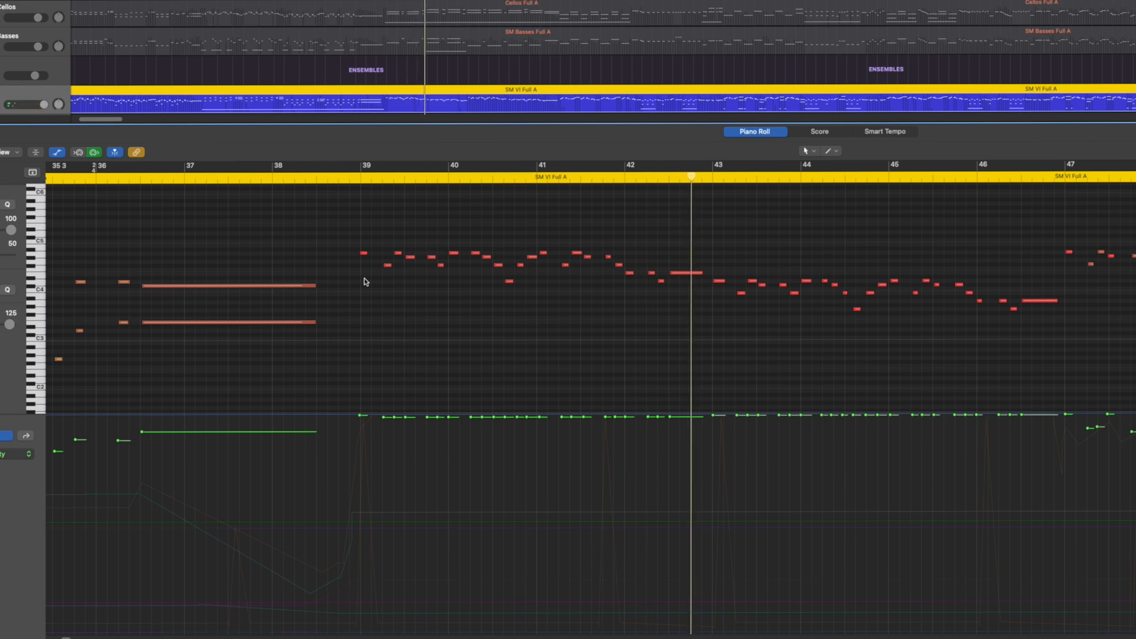
{"action": "key", "text": "super+z"}
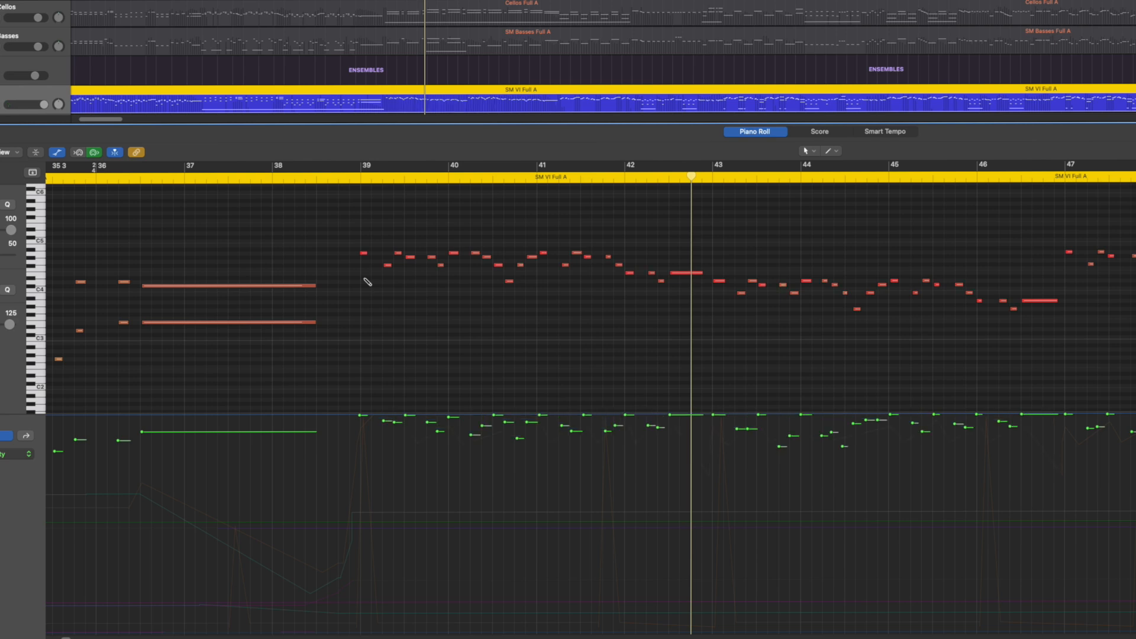
Play the melody from bar 39 to 46 with its original varied velocities
{"action": "key", "text": "space"}
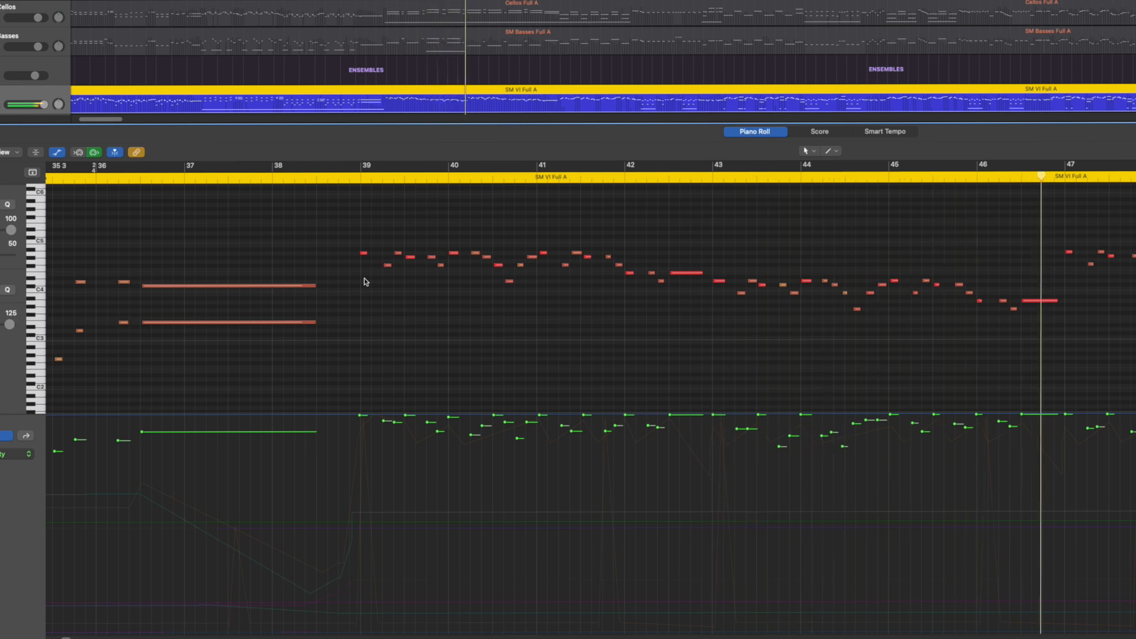
{"action": "key", "text": "space"}
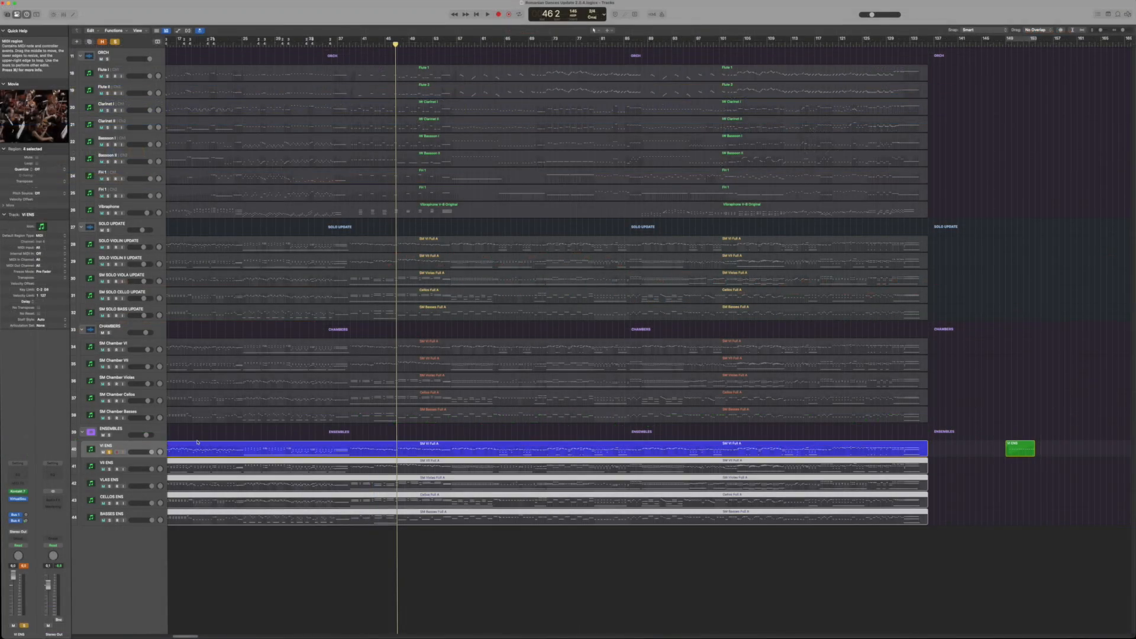
Unsolo the VI ENS track, solo the VLAS, CELLOS and BASSES ENS regions instead, and open their notes together in the piano roll
{"action": "left_click", "coordinate": [109, 452]}
{"action": "key", "text": "ctrl+s"}
{"action": "left_click_drag", "start_coordinate": [391, 536], "coordinate": [390, 483]}
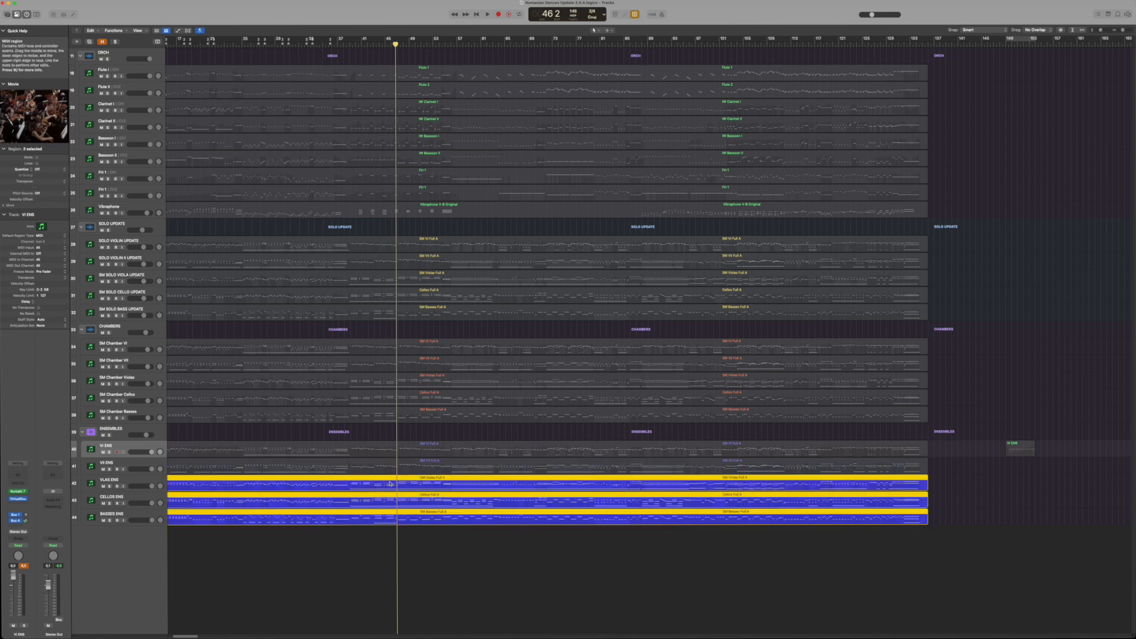
{"action": "double_click", "coordinate": [390, 483]}
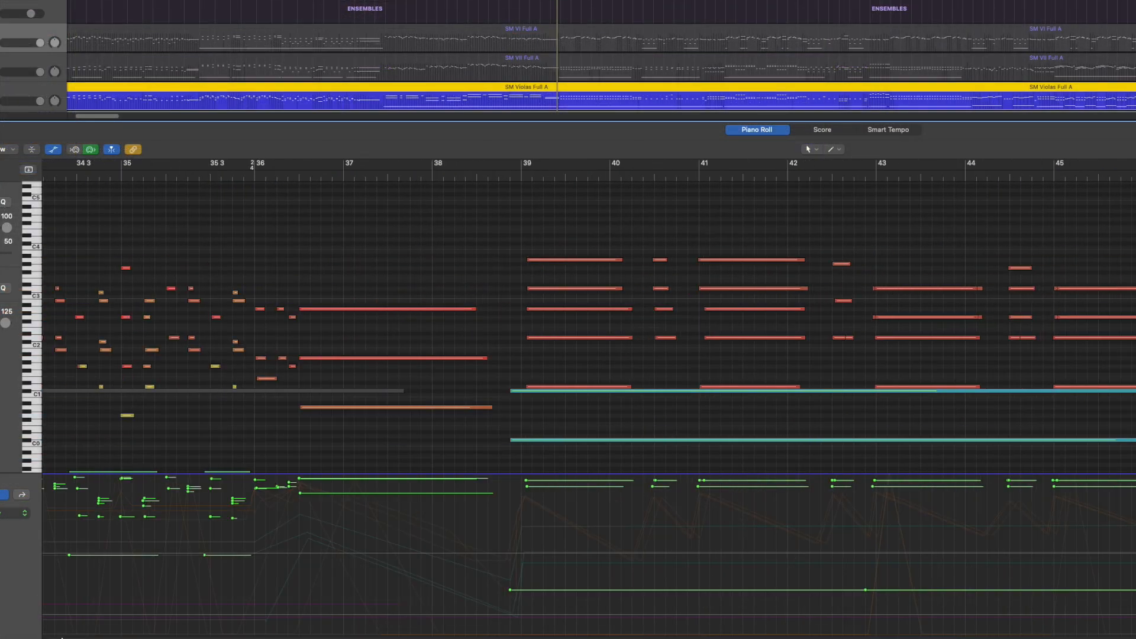
Point out the long low notes starting before bar 39, and select the chord notes from bar 39 to 43
{"action": "left_click", "coordinate": [567, 392]}
{"action": "left_click", "coordinate": [561, 442]}
{"action": "left_click", "coordinate": [556, 392]}
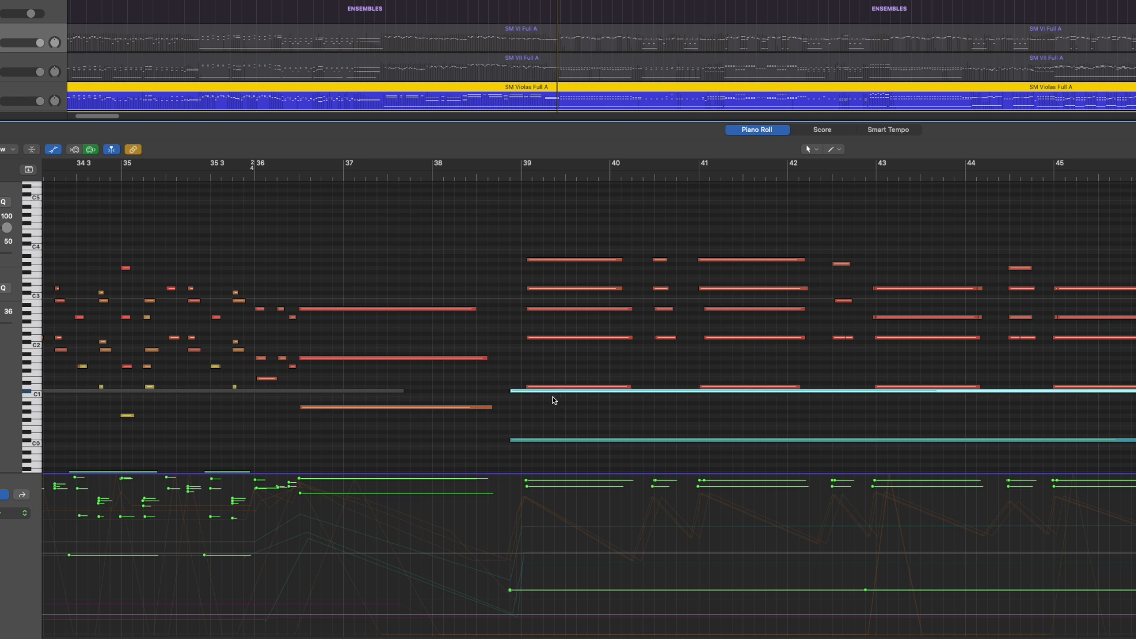
{"action": "left_click_drag", "start_coordinate": [518, 228], "coordinate": [930, 385]}
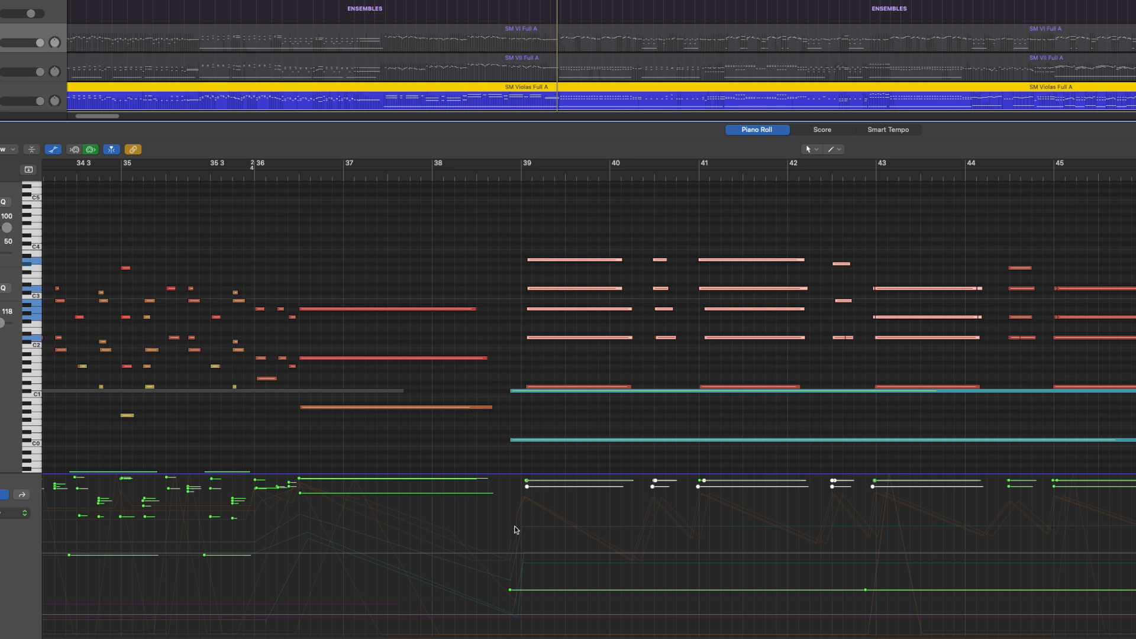
Show the Modulation lane for the three low-string regions and place the playhead just before bar 56
{"action": "left_click", "coordinate": [24, 515]}
{"action": "left_click", "coordinate": [41, 406]}
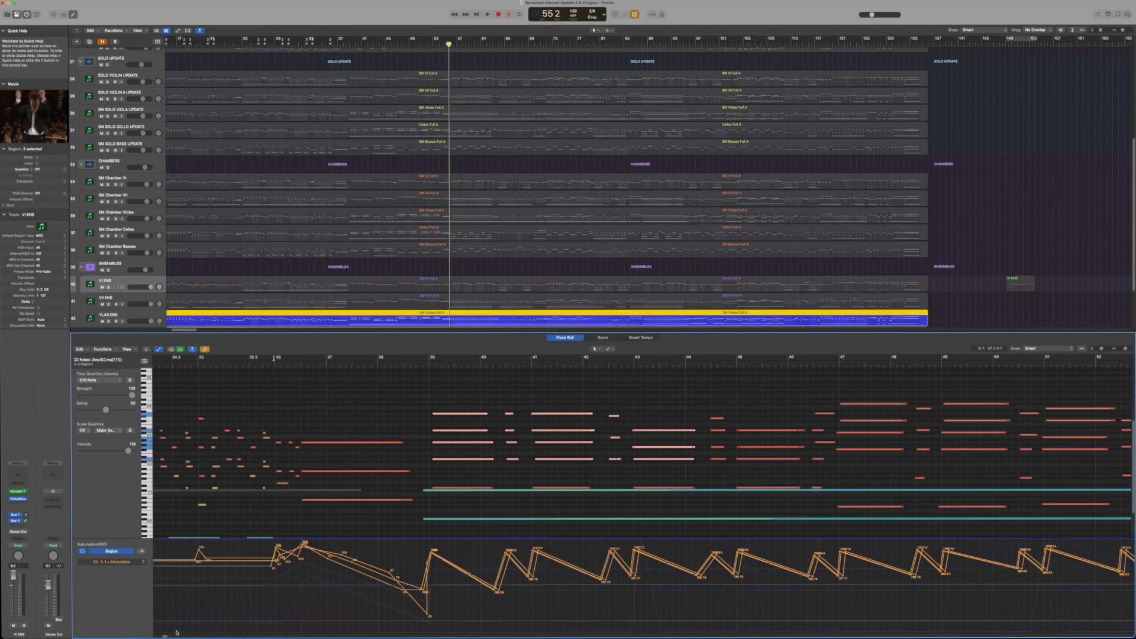
{"action": "left_click_drag", "start_coordinate": [166, 638], "coordinate": [168, 637]}
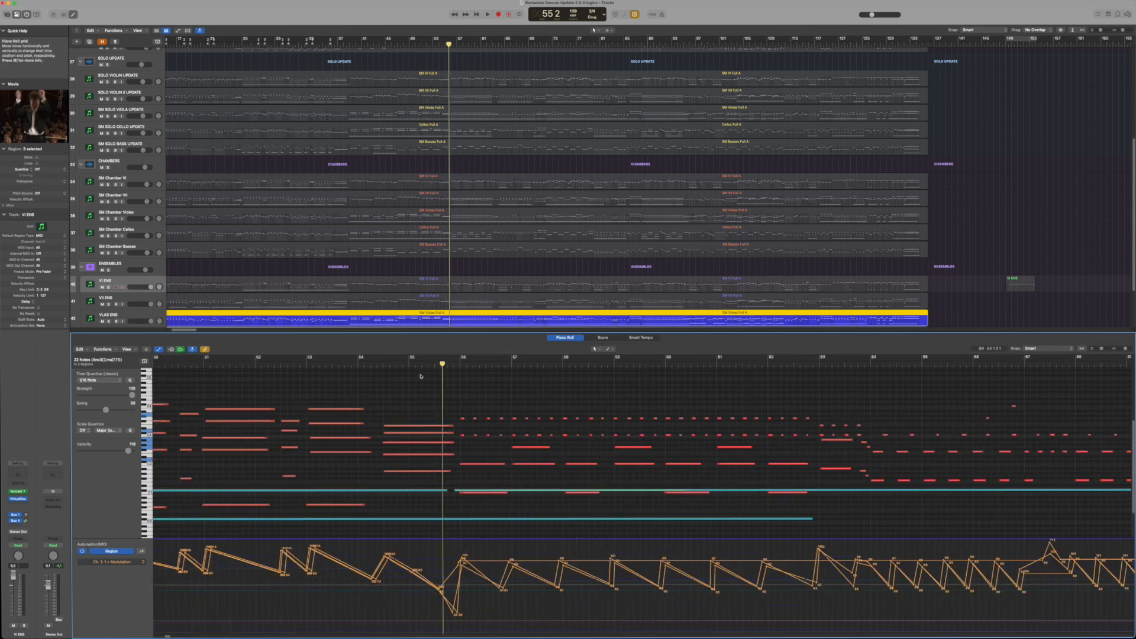
{"action": "left_click_drag", "start_coordinate": [443, 365], "coordinate": [448, 365]}
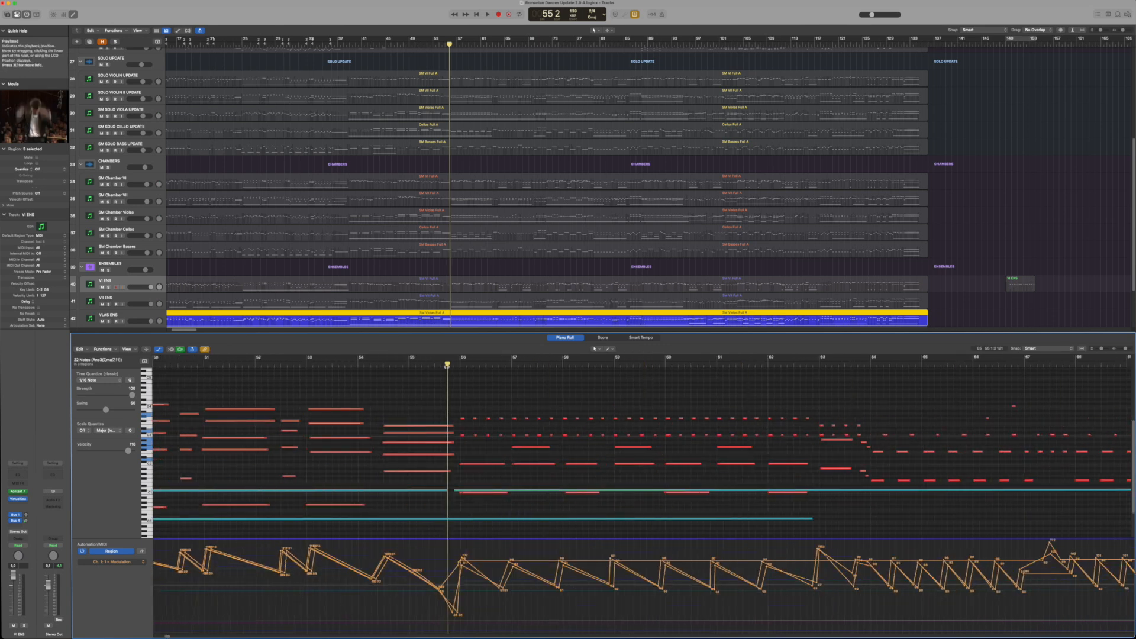
Open the VI ENS region in the piano roll, single out the two low-velocity notes in bar 57, and play bars 56 to 63
{"action": "left_click", "coordinate": [492, 288]}
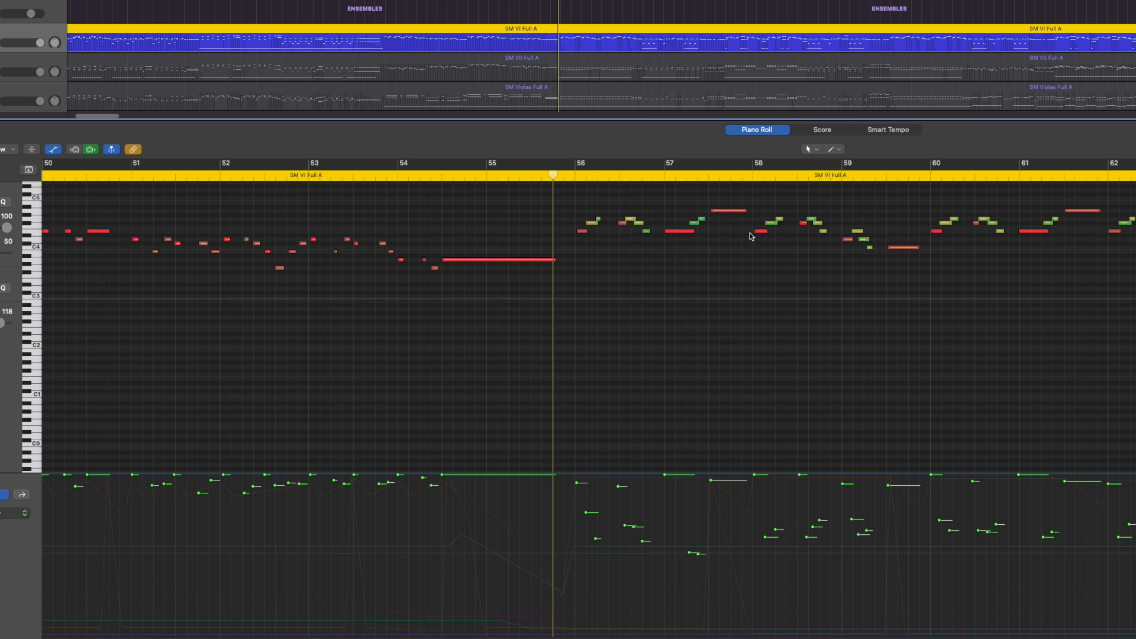
{"action": "left_click_drag", "start_coordinate": [590, 205], "coordinate": [703, 228]}
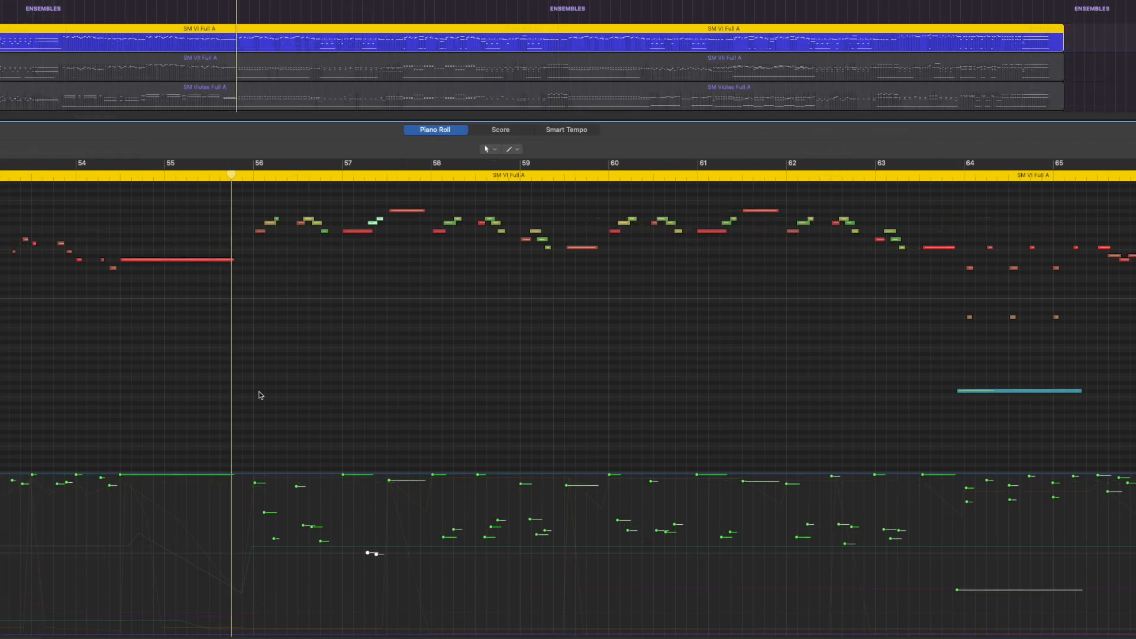
{"action": "left_click", "coordinate": [259, 391]}
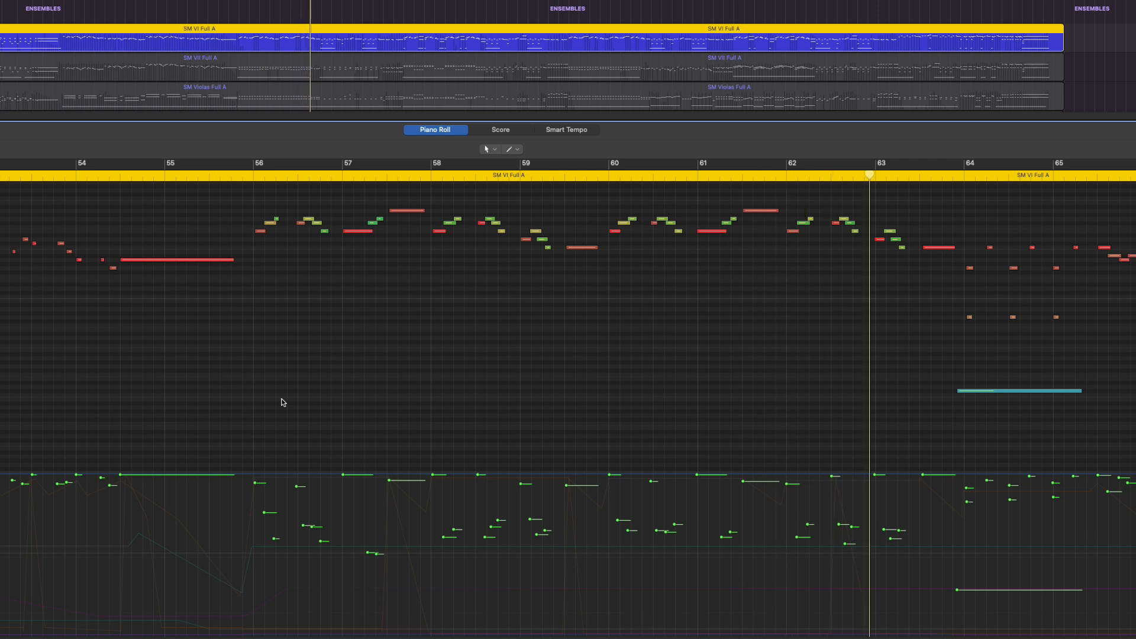
{"action": "key", "text": "space"}
Try levelling the velocities of all notes from bar 56 to 63 near the maximum and play the passage
{"action": "left_click_drag", "start_coordinate": [254, 476], "coordinate": [929, 489]}
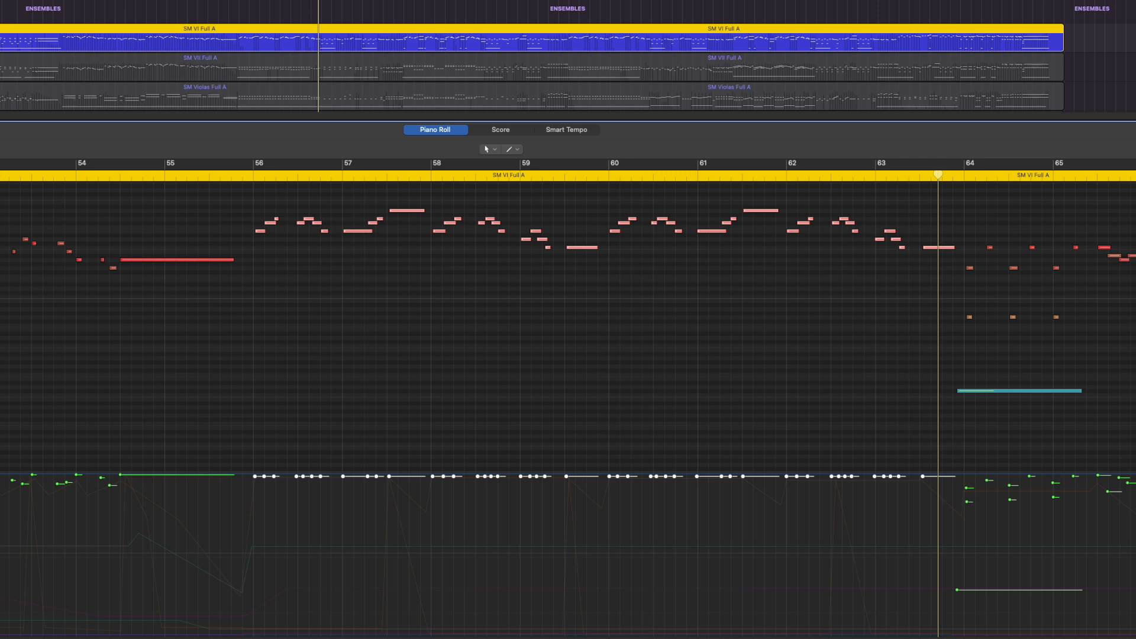
{"action": "left_click", "coordinate": [2, 435]}
{"action": "left_click_drag", "start_coordinate": [390, 479], "coordinate": [954, 475]}
{"action": "key", "text": "space"}
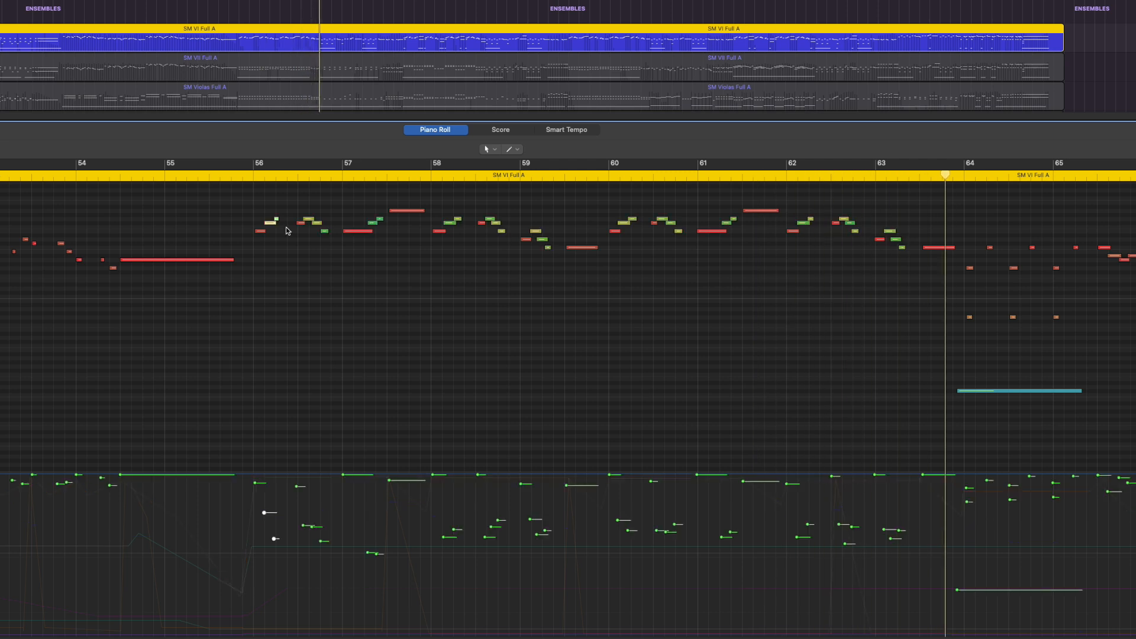
Select all the lower-velocity notes from bar 56 to 63, lower their velocities together, and play the passage
{"action": "mouse_move", "coordinate": [309, 210]}
{"action": "left_mouse_down"}
{"action": "mouse_move", "coordinate": [326, 233]}
{"action": "mouse_move", "coordinate": [382, 225]}
{"action": "left_mouse_up"}
{"action": "mouse_move", "coordinate": [448, 202]}
{"action": "left_mouse_down"}
{"action": "mouse_move", "coordinate": [458, 224]}
{"action": "mouse_move", "coordinate": [503, 233]}
{"action": "left_mouse_up"}
{"action": "left_click_drag", "start_coordinate": [532, 221], "coordinate": [549, 247]}
{"action": "left_click_drag", "start_coordinate": [623, 211], "coordinate": [680, 232]}
{"action": "left_click_drag", "start_coordinate": [729, 211], "coordinate": [735, 225]}
{"action": "left_click_drag", "start_coordinate": [817, 212], "coordinate": [805, 224]}
{"action": "mouse_move", "coordinate": [843, 207]}
{"action": "left_mouse_down"}
{"action": "mouse_move", "coordinate": [858, 232]}
{"action": "mouse_move", "coordinate": [904, 249]}
{"action": "left_mouse_up"}
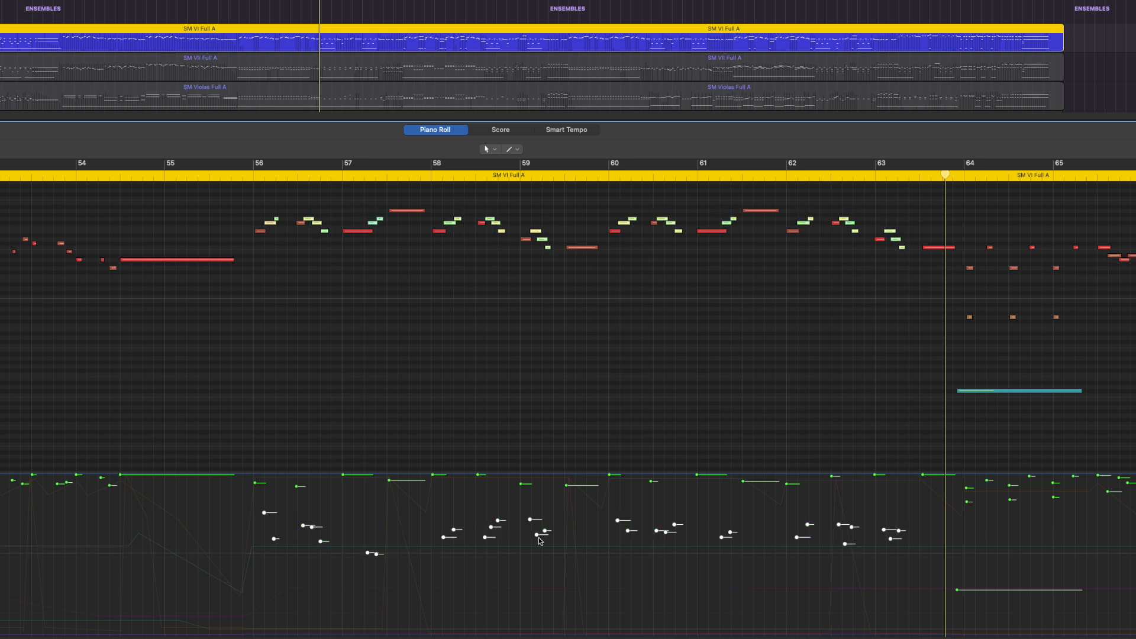
{"action": "left_click_drag", "start_coordinate": [538, 538], "coordinate": [545, 576]}
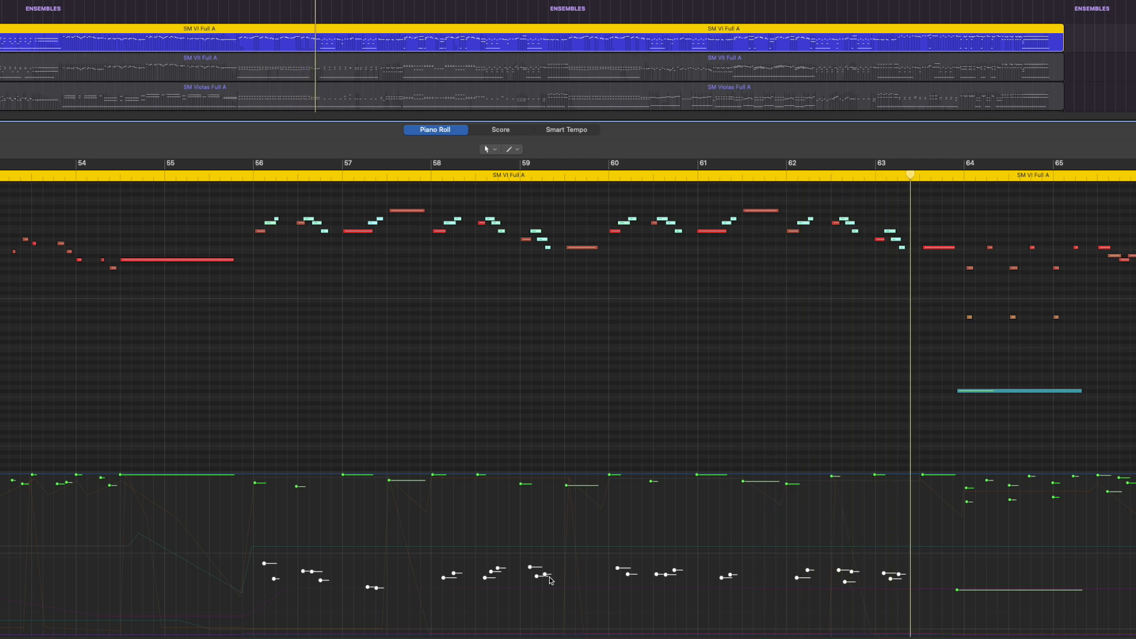
{"action": "key", "text": "space"}
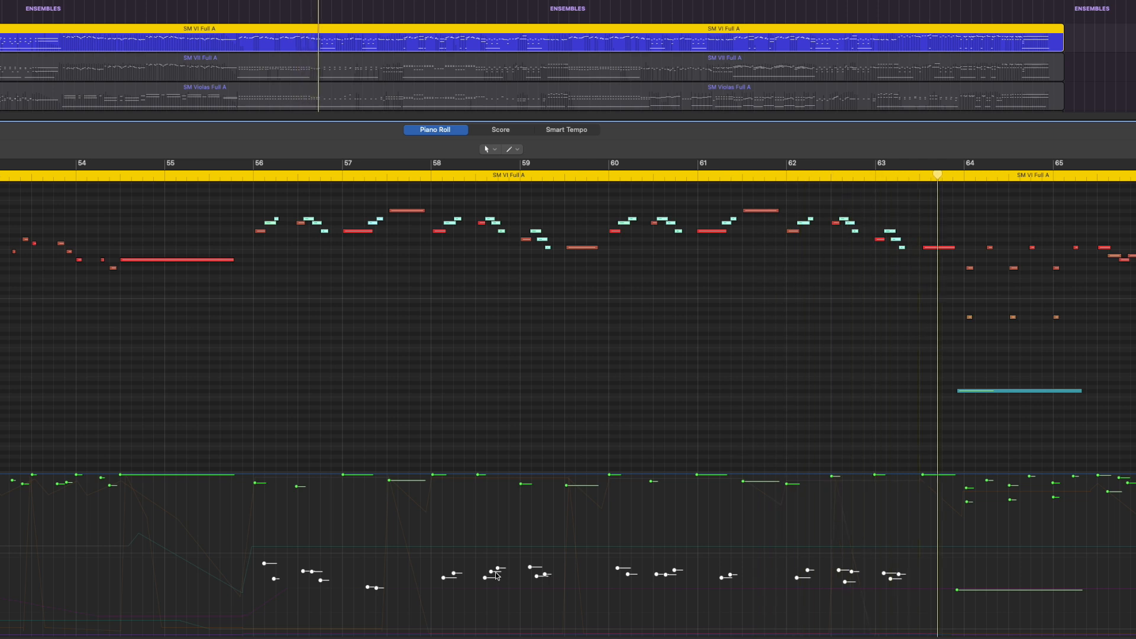
Lower the selected notes' velocities further to near the minimum, play the passage, and undo both velocity reductions
{"action": "left_click_drag", "start_coordinate": [490, 571], "coordinate": [493, 617]}
{"action": "key", "text": "shift+space"}
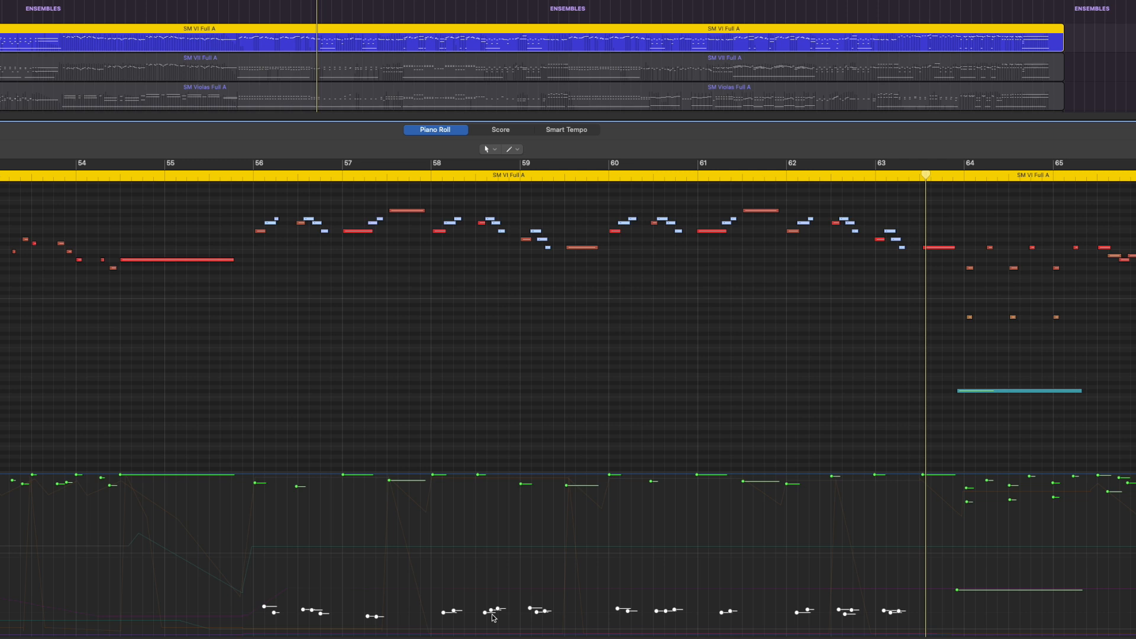
{"action": "key", "text": "super+z"}
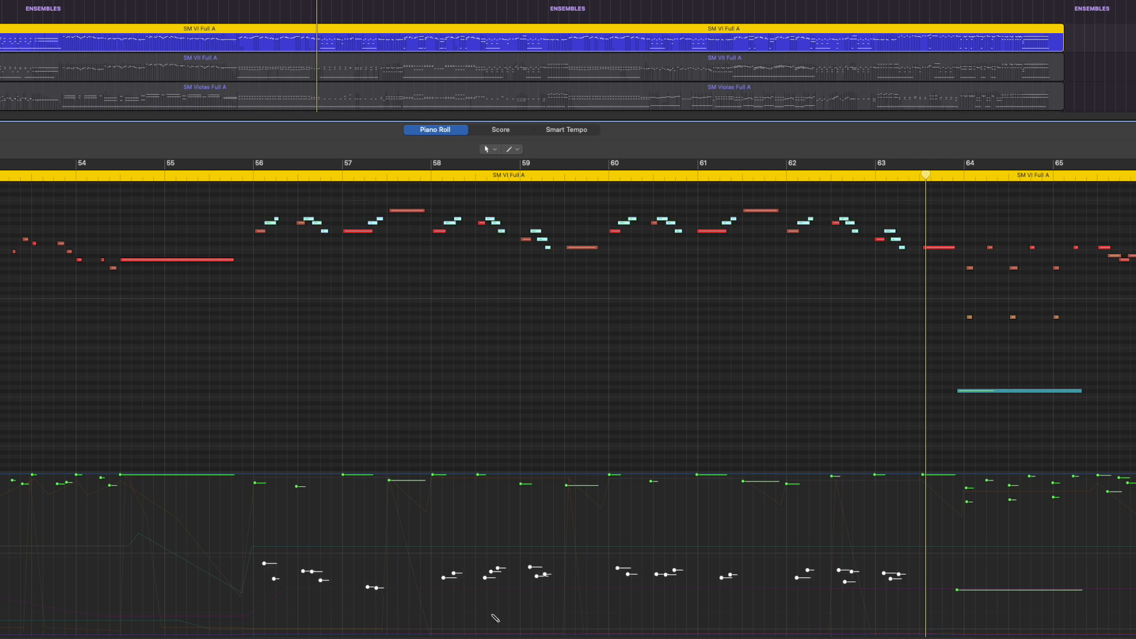
{"action": "key", "text": "super+z"}
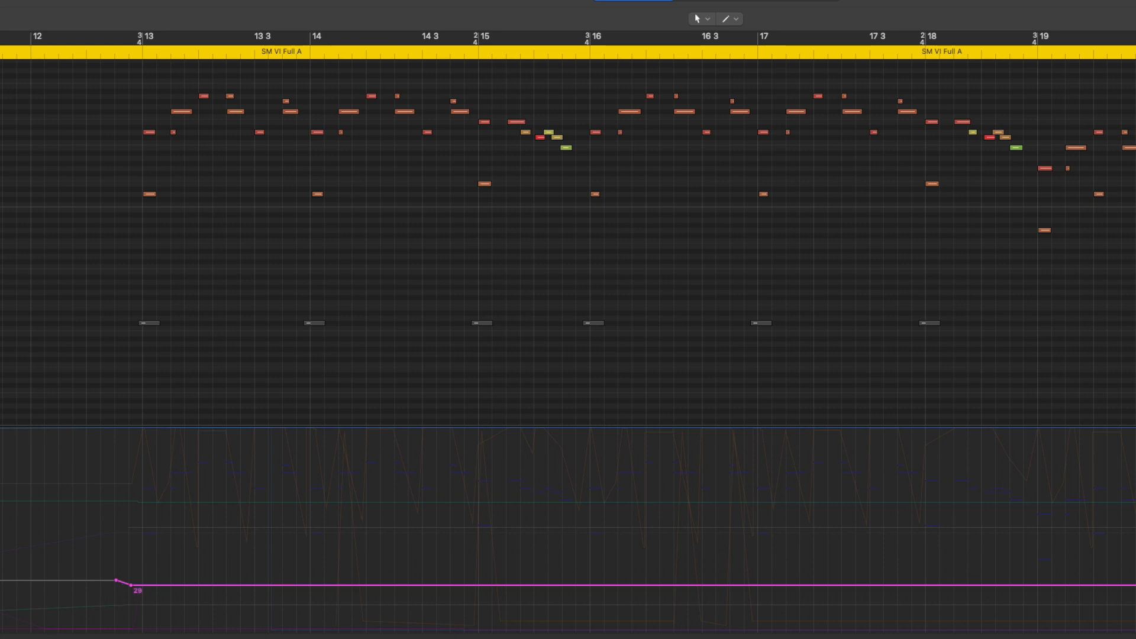
Examine the Ctrl 28 curve of the SM VI Full A region from bar 13 to the region's end
{"action": "scroll", "coordinate": [569, 236], "scroll_direction": "right", "scroll_amount": 15}
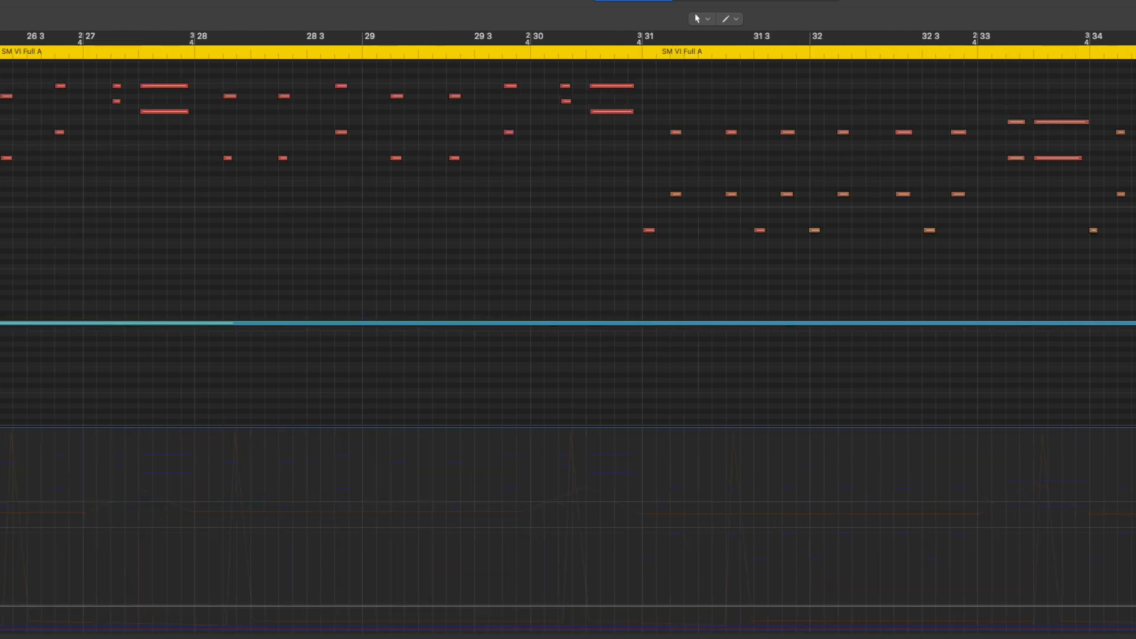
{"action": "scroll", "coordinate": [568, 237], "scroll_direction": "left", "scroll_amount": 5}
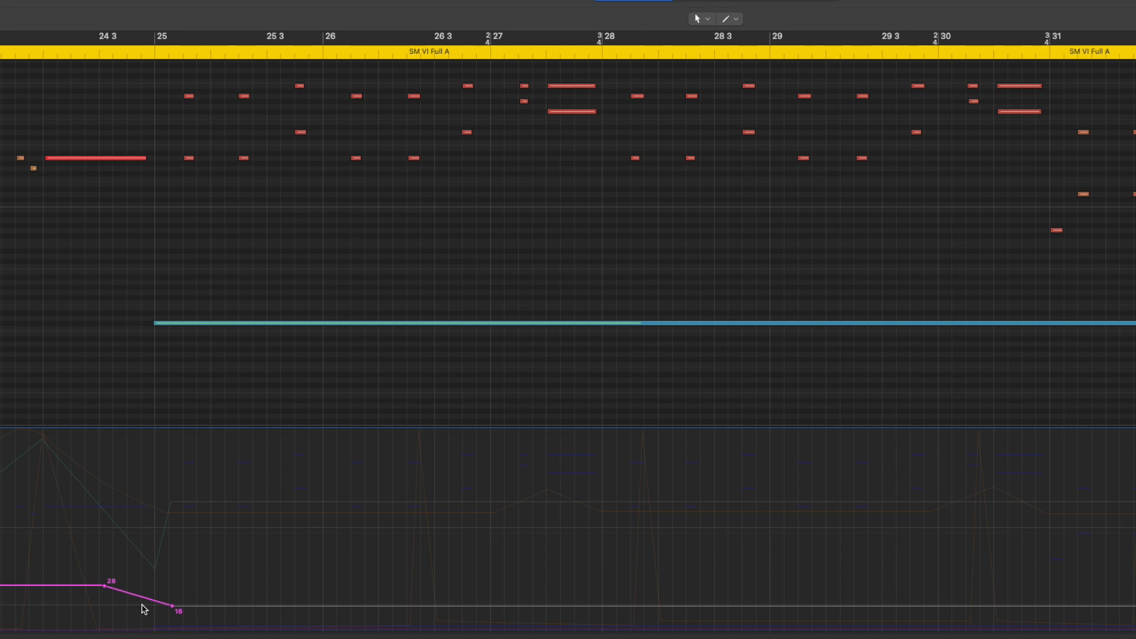
{"action": "scroll", "coordinate": [364, 195], "scroll_direction": "up", "scroll_amount": 2}
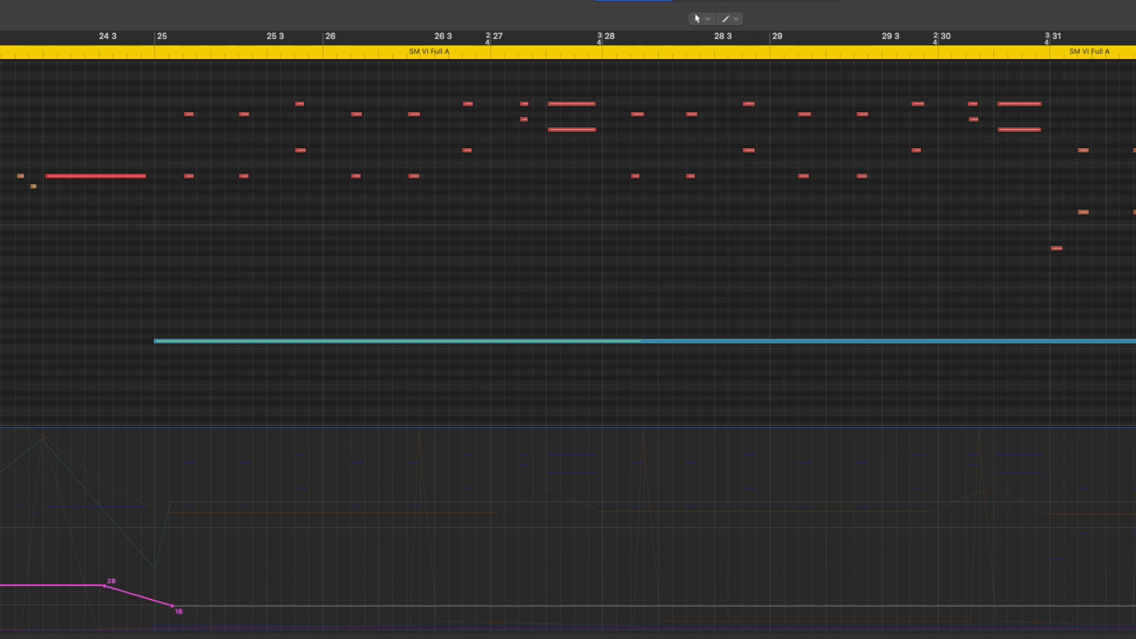
{"action": "scroll", "coordinate": [568, 337], "scroll_direction": "right", "scroll_amount": 7}
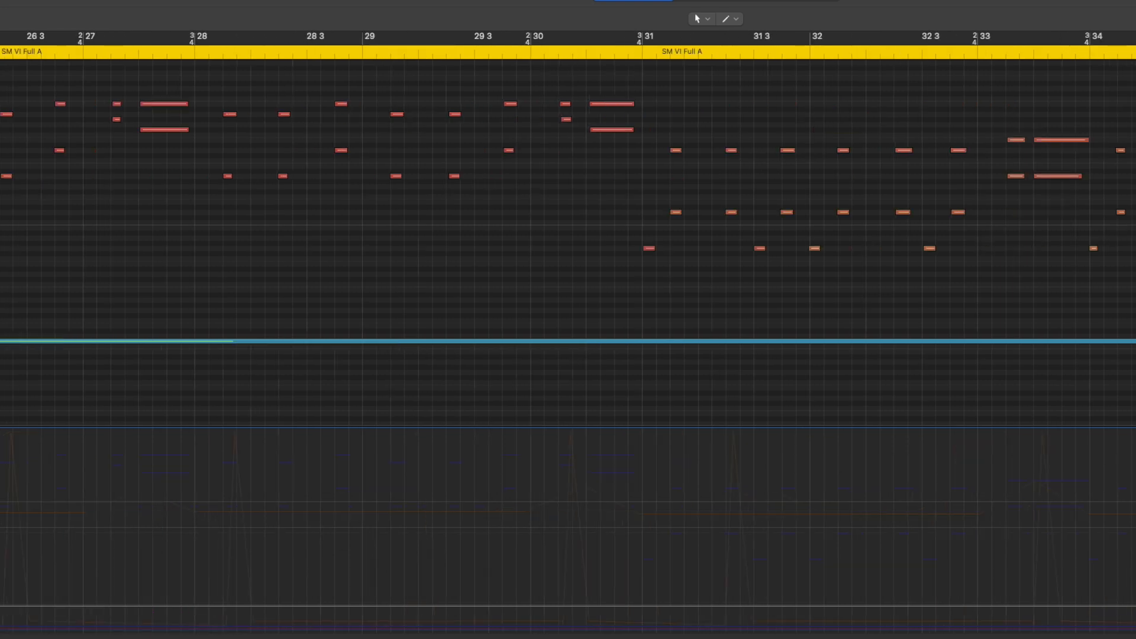
{"action": "scroll", "coordinate": [568, 337], "scroll_direction": "right", "scroll_amount": 4}
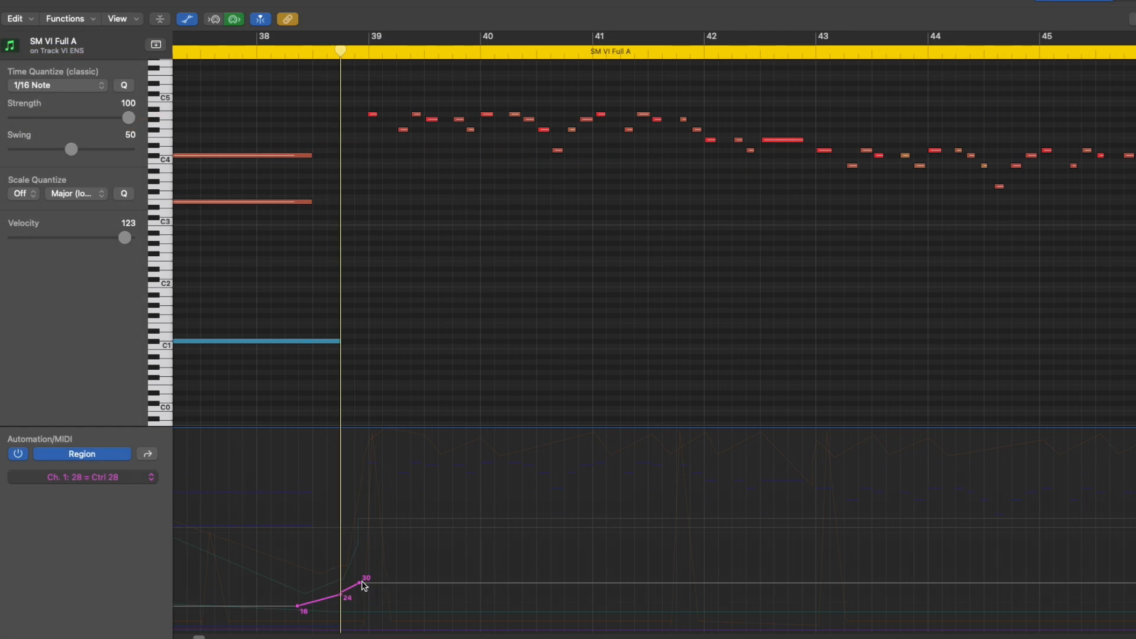
{"action": "left_click_drag", "start_coordinate": [199, 638], "coordinate": [205, 638]}
{"action": "left_click", "coordinate": [438, 52]}
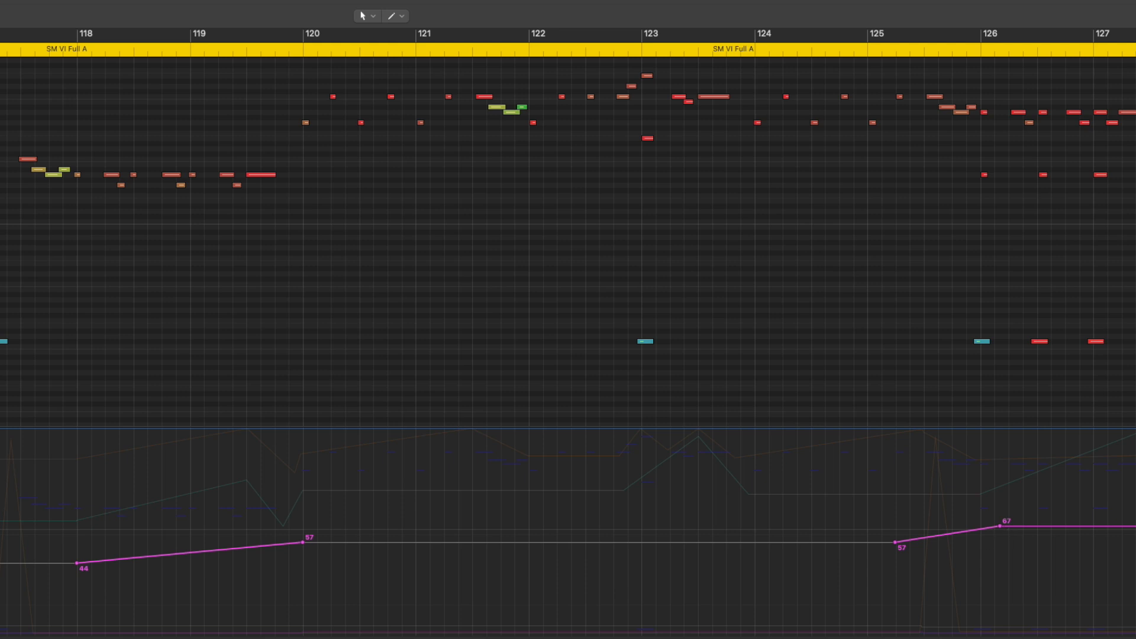
{"action": "scroll", "coordinate": [568, 332], "scroll_direction": "right", "scroll_amount": 10}
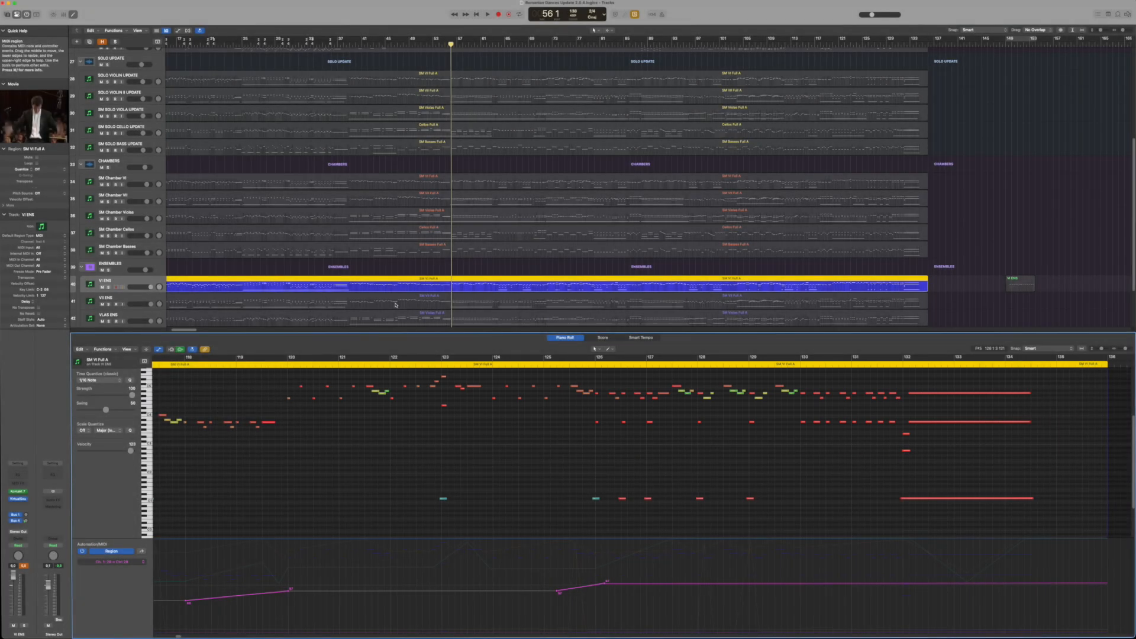
Open the SM VII Full A ensemble region and examine its Ctrl 28 curve from beginning to end
{"action": "left_click", "coordinate": [396, 305]}
{"action": "left_click", "coordinate": [152, 604]}
{"action": "left_click", "coordinate": [152, 604]}
{"action": "key", "text": "super+Left"}
{"action": "key", "text": "super+Left"}
{"action": "key", "text": "super+Left"}
{"action": "key", "text": "super+Left"}
{"action": "key", "text": "super+Left"}
{"action": "key", "text": "super+Left"}
{"action": "left_click_drag", "start_coordinate": [171, 637], "coordinate": [162, 637]}
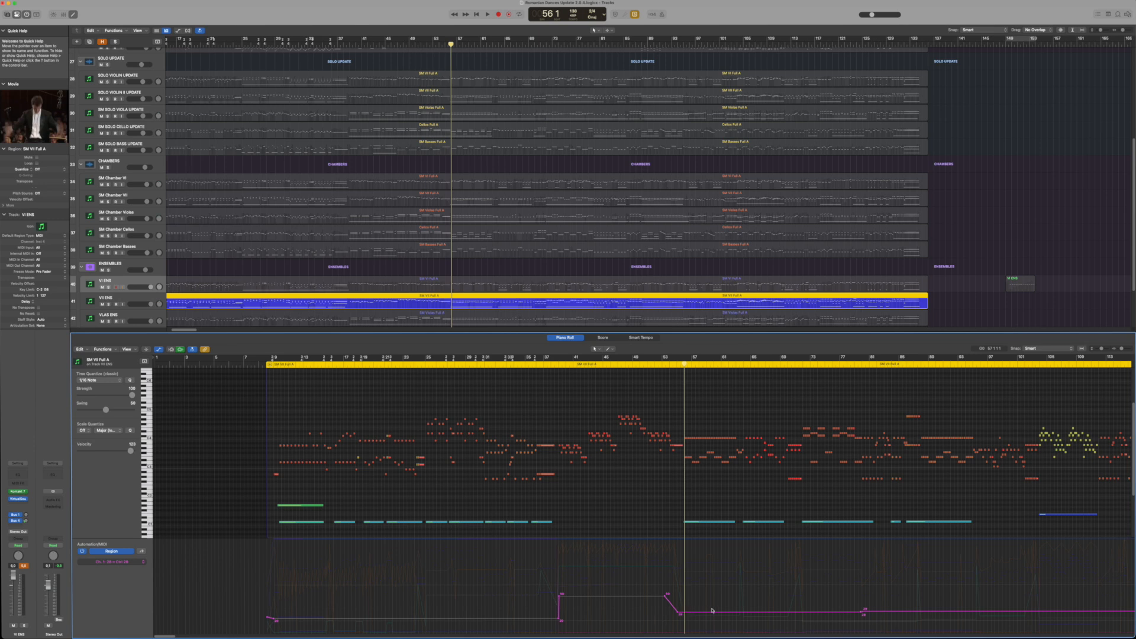
{"action": "left_click_drag", "start_coordinate": [172, 638], "coordinate": [181, 638]}
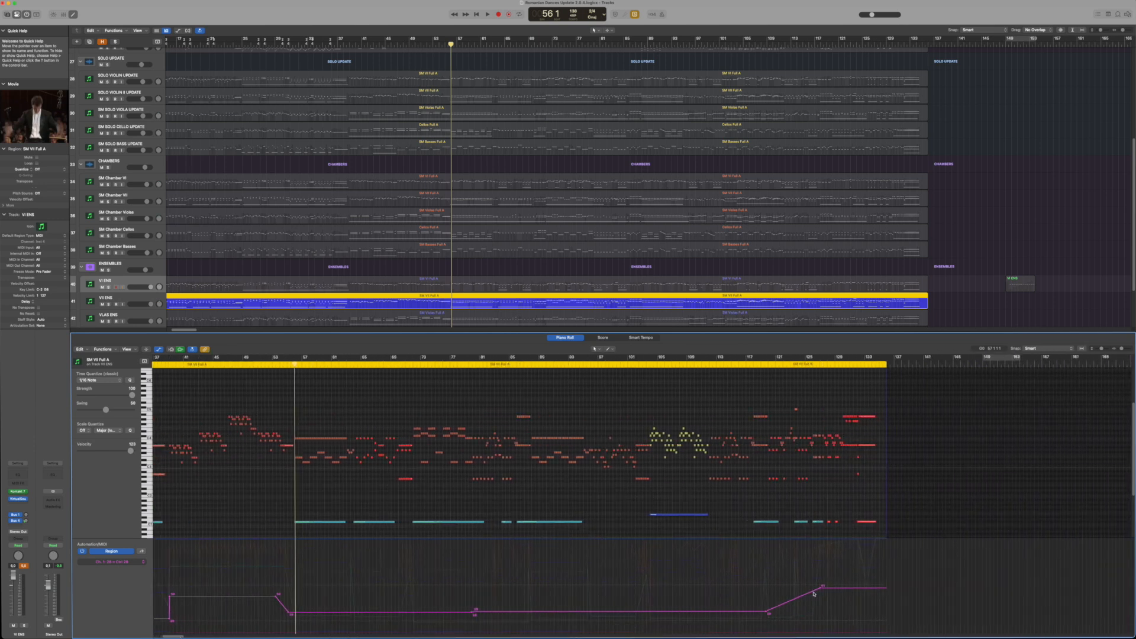
Open the VLAS ENS region, switch its lane to Ctrl 28, and examine the curve up to the region's end
{"action": "left_click", "coordinate": [330, 320]}
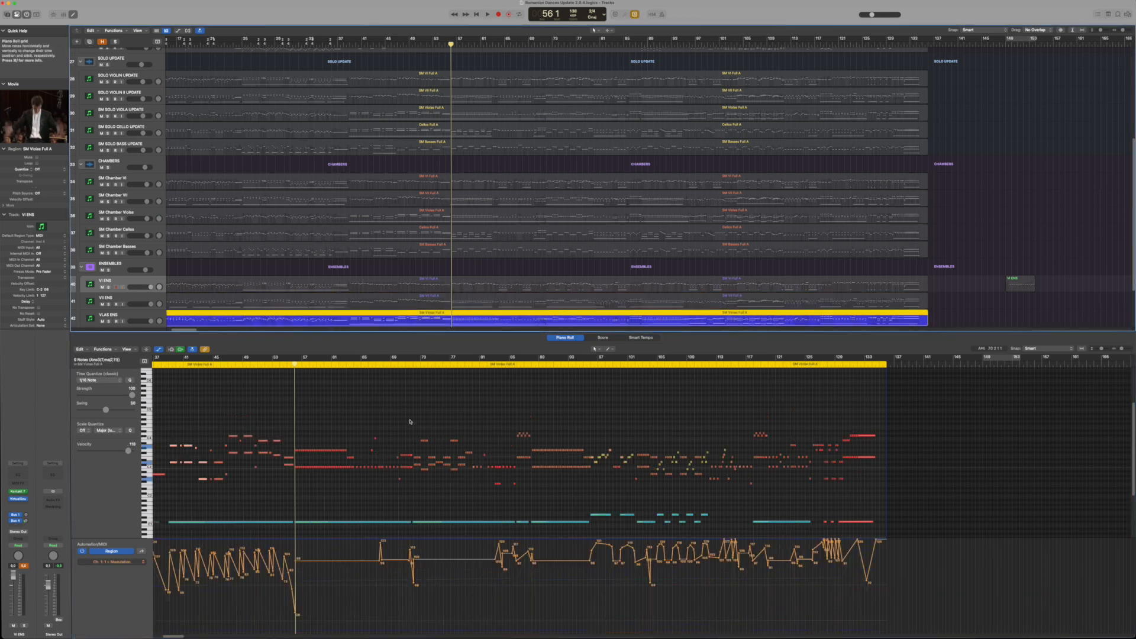
{"action": "left_click", "coordinate": [141, 563]}
{"action": "left_click", "coordinate": [163, 593]}
{"action": "scroll", "coordinate": [266, 616], "scroll_direction": "left", "scroll_amount": 10}
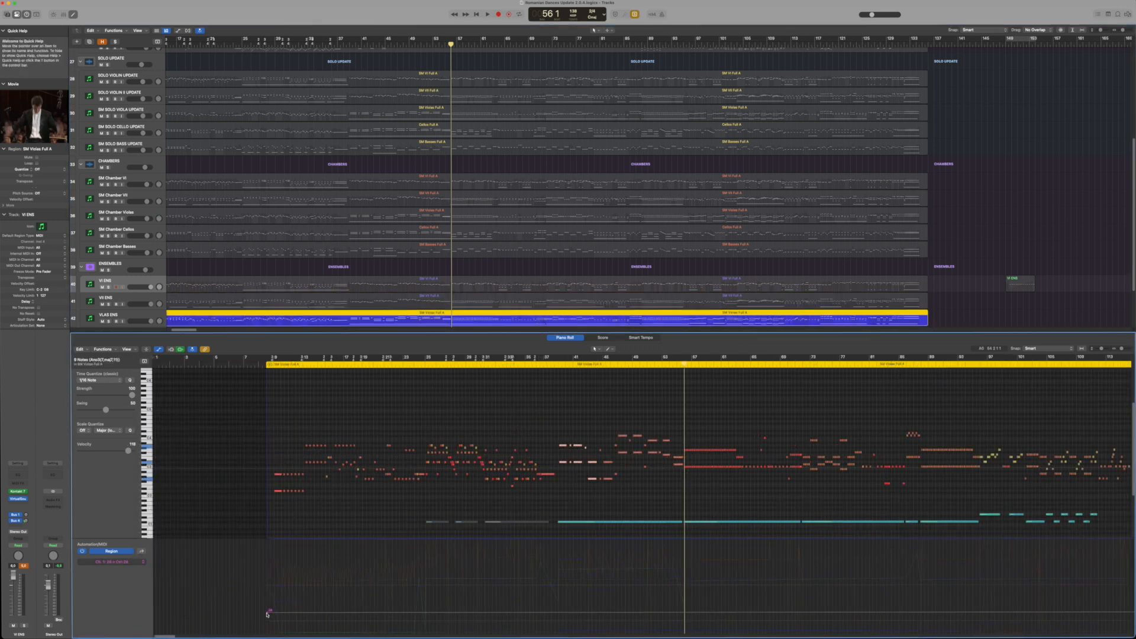
{"action": "scroll", "coordinate": [642, 497], "scroll_direction": "right", "scroll_amount": 15}
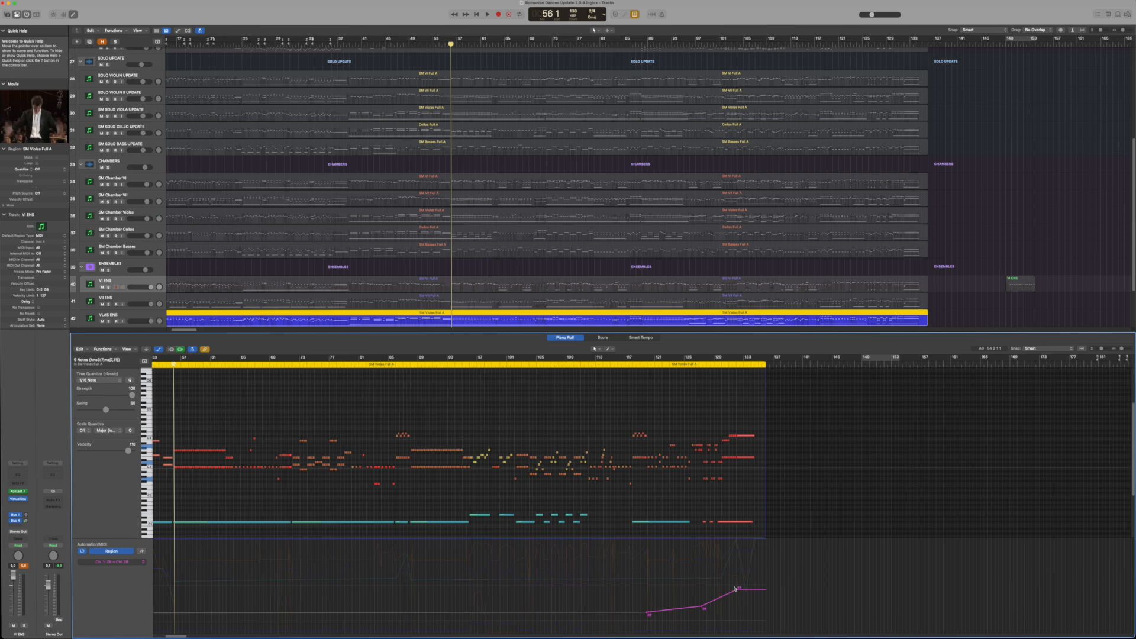
Open the CELLOS ENS region, switch its lane from Note Velocity to Ctrl 28, and examine the curve from its start
{"action": "key", "text": "Down"}
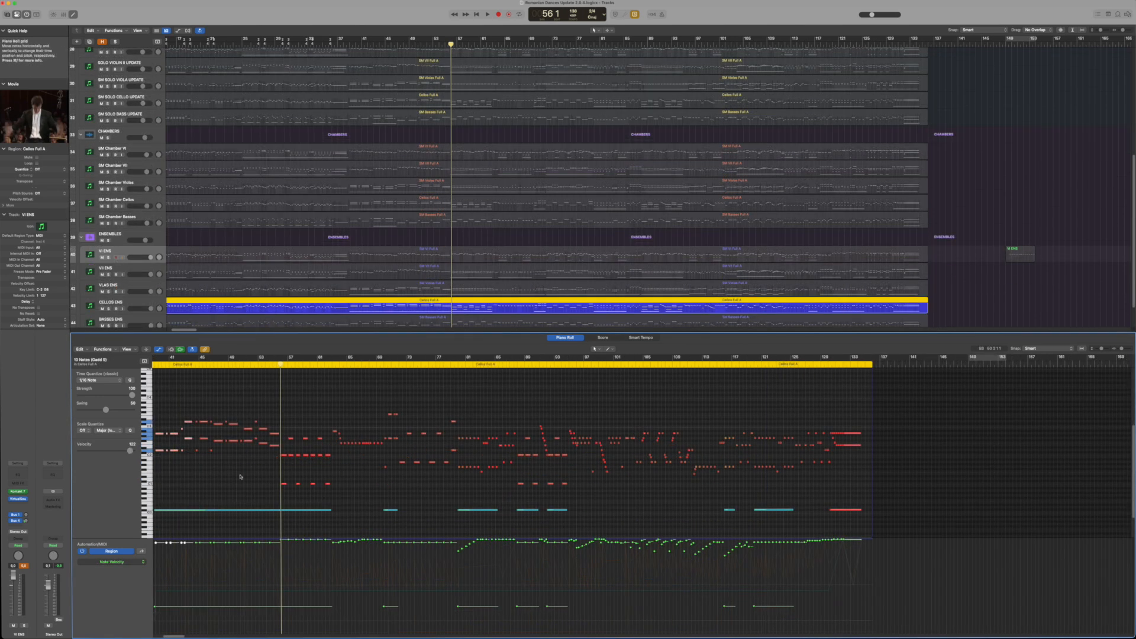
{"action": "left_click", "coordinate": [143, 562]}
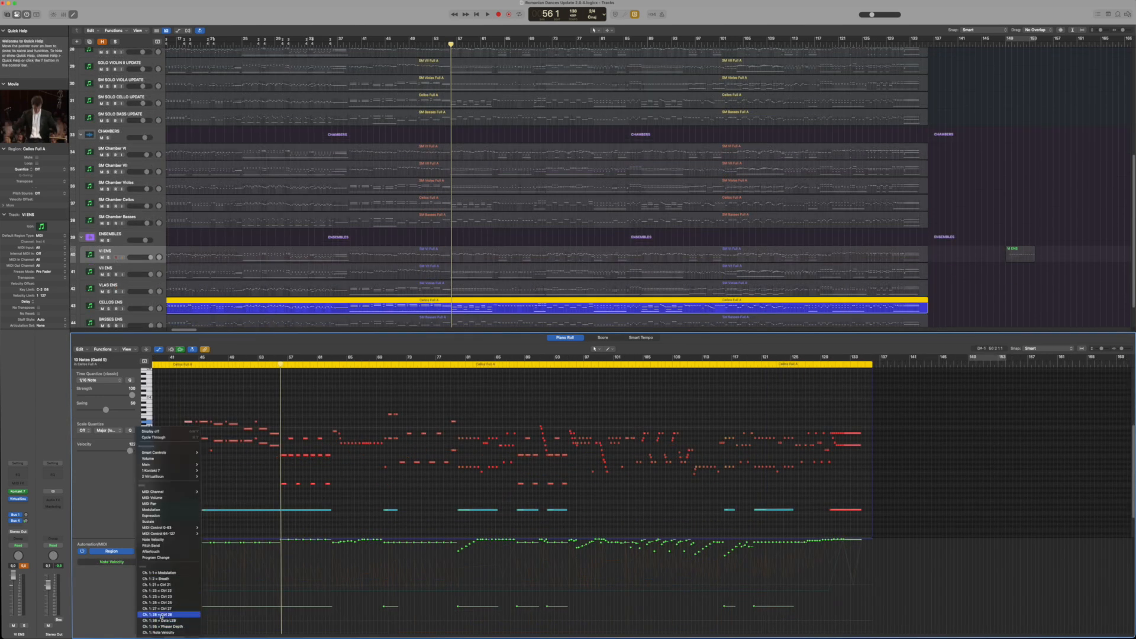
{"action": "left_click", "coordinate": [159, 614]}
{"action": "left_click_drag", "start_coordinate": [180, 637], "coordinate": [168, 637]}
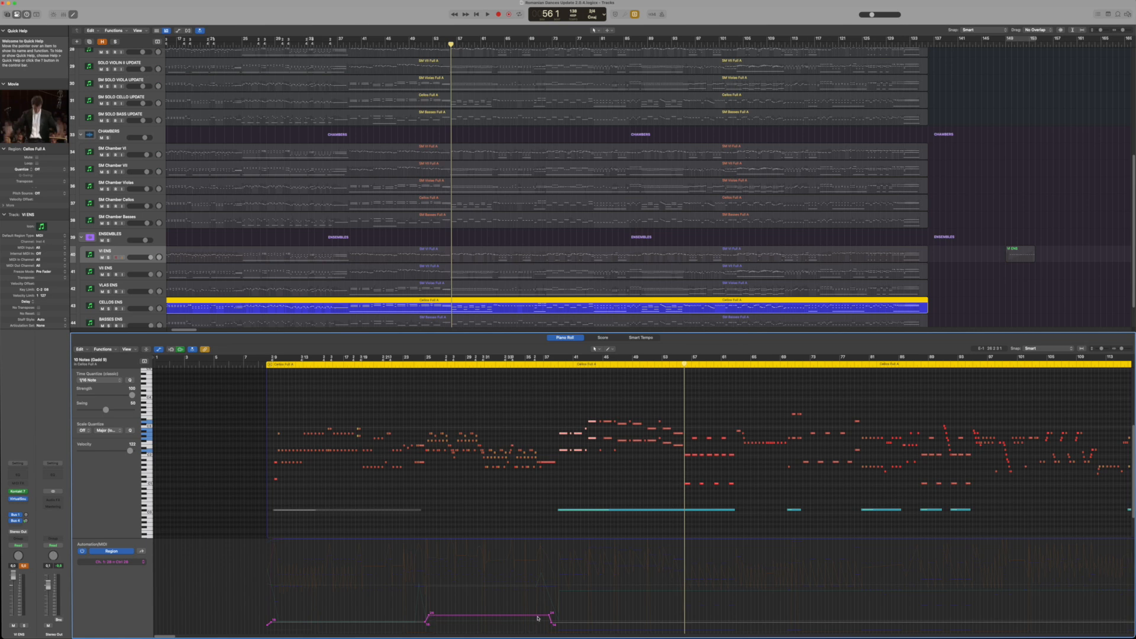
Select the cello notes under the raised Ctrl 28 section, turn Solo off, and play all parts from bar 24 to 38
{"action": "left_click_drag", "start_coordinate": [425, 418], "coordinate": [561, 497]}
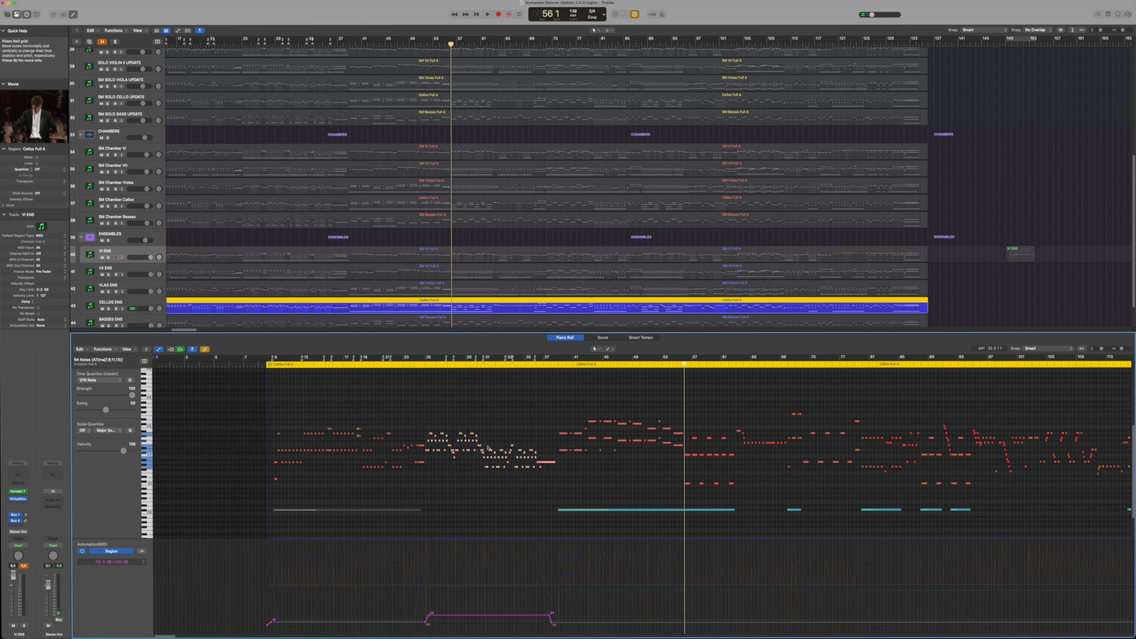
{"action": "left_click", "coordinate": [421, 366]}
{"action": "left_click", "coordinate": [635, 15]}
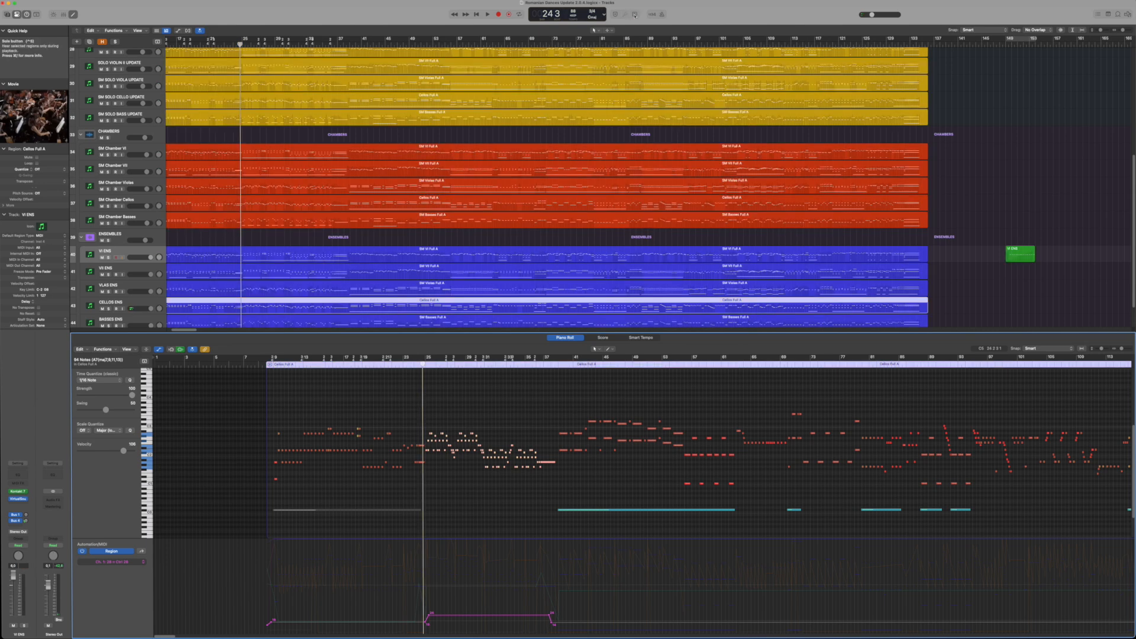
{"action": "key", "text": "space"}
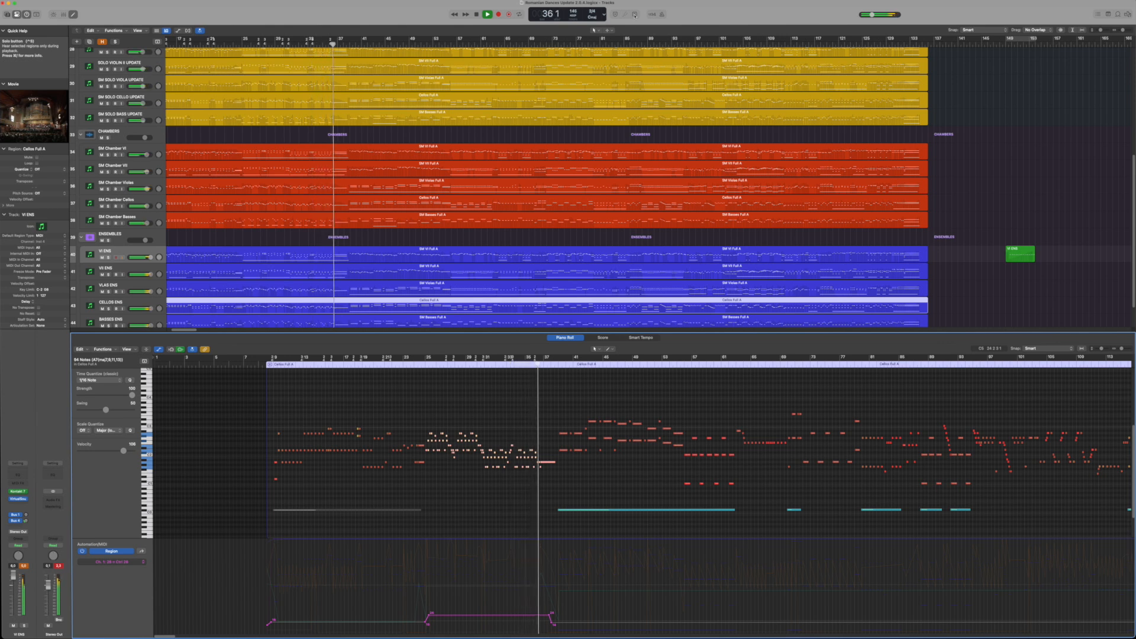
{"action": "key", "text": "space"}
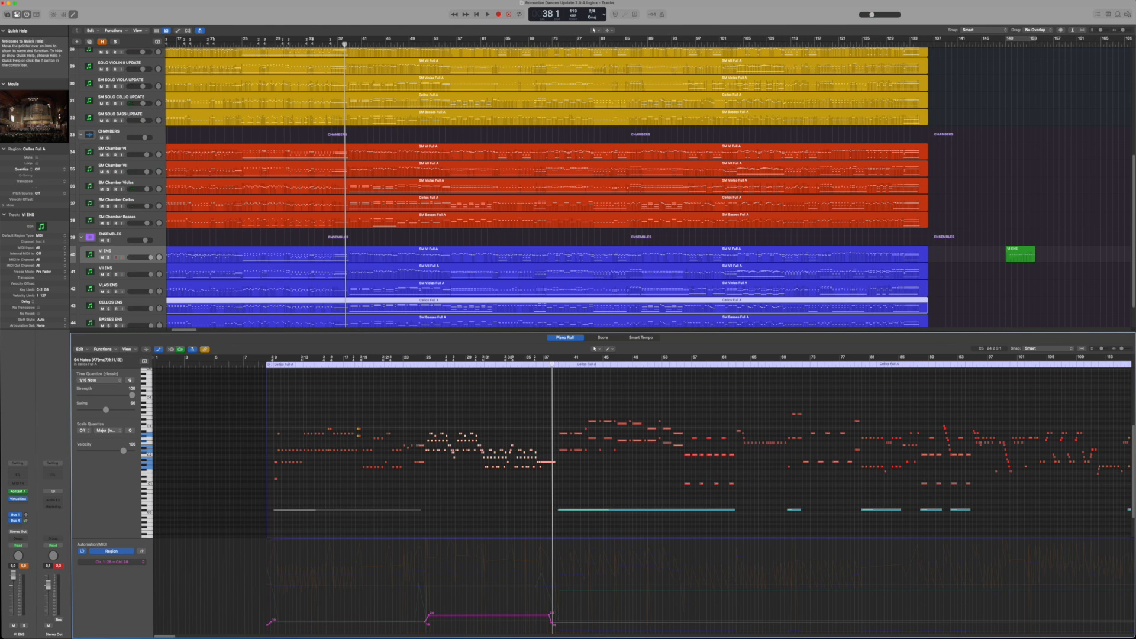
Open the BASSES ENS region, switch its lane to Ctrl 28, and examine the curve up to the region's end
{"action": "scroll", "coordinate": [270, 292], "scroll_direction": "down", "scroll_amount": 2}
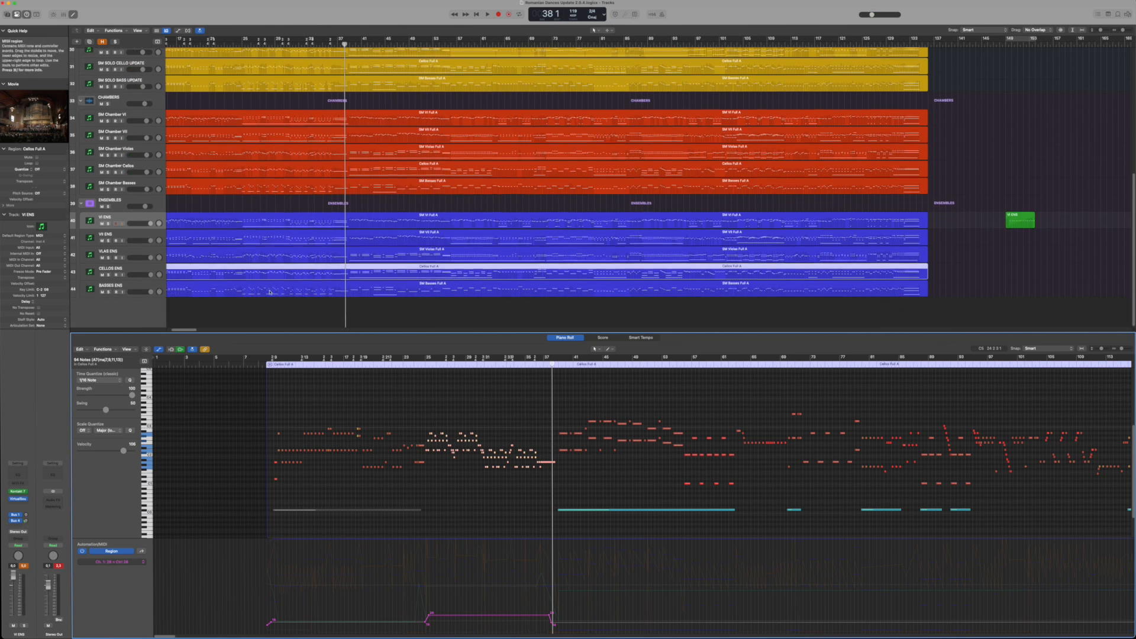
{"action": "left_click", "coordinate": [273, 292]}
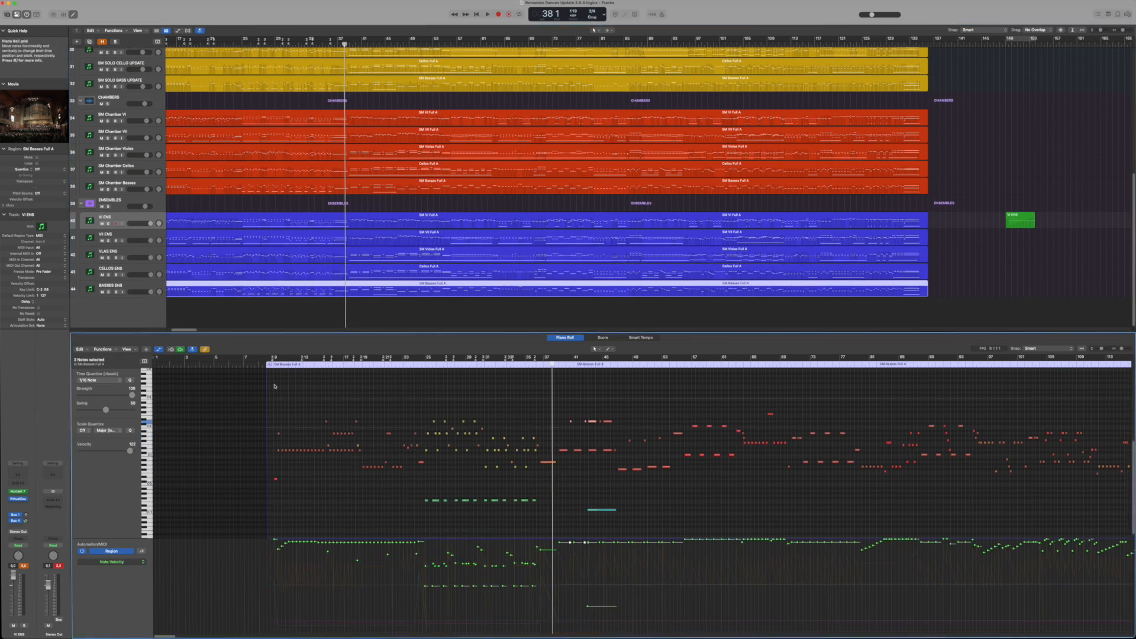
{"action": "left_click", "coordinate": [143, 561]}
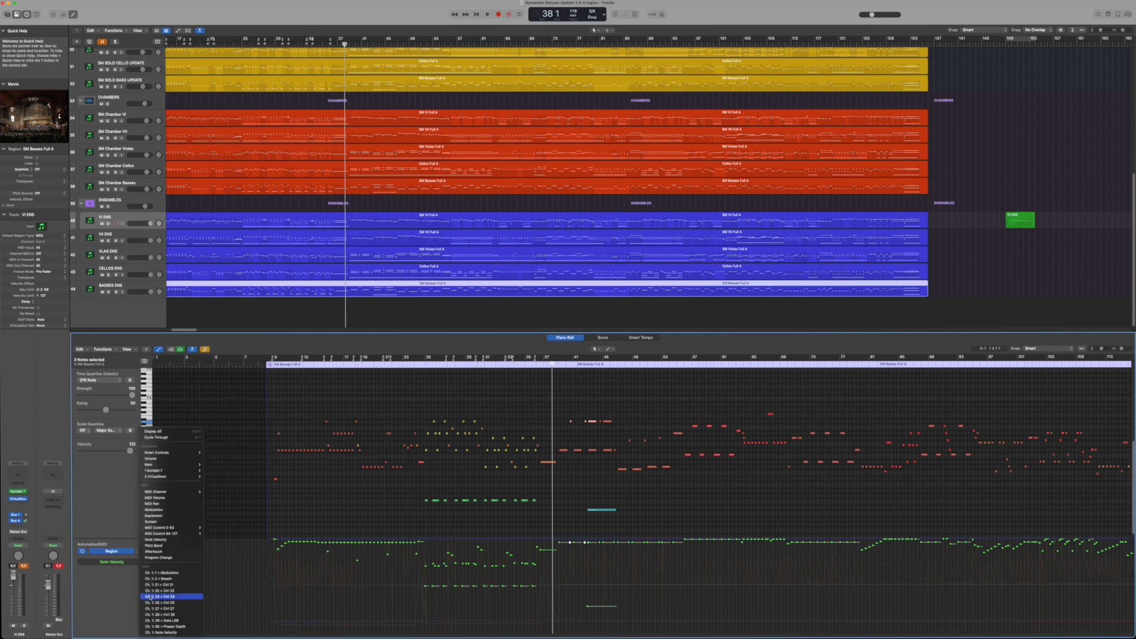
{"action": "left_click", "coordinate": [154, 615]}
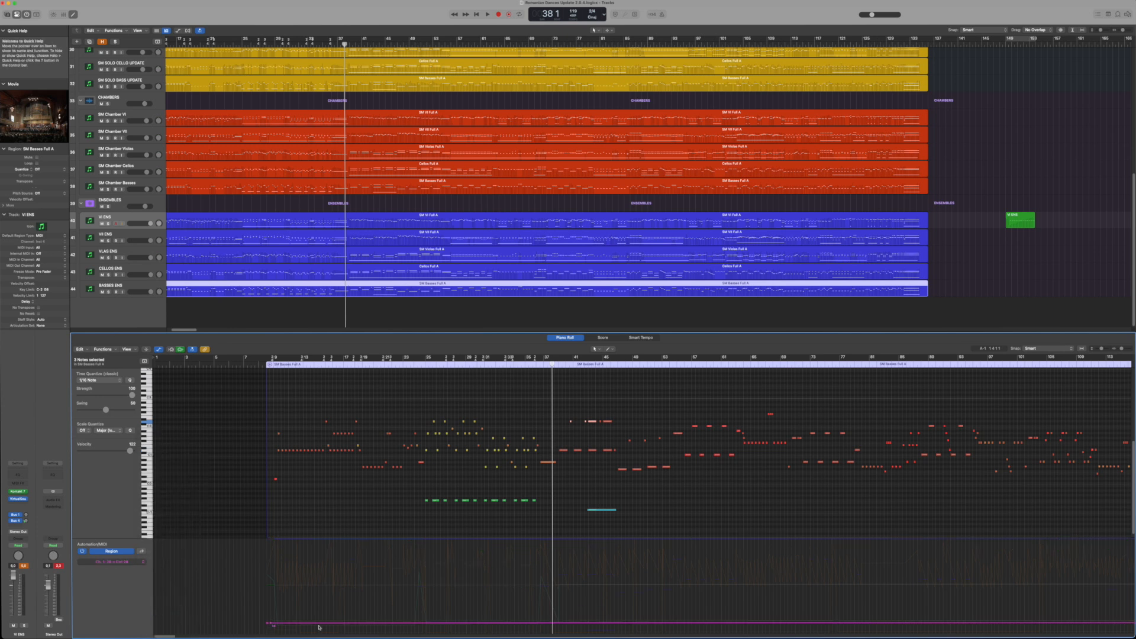
{"action": "scroll", "coordinate": [172, 636], "scroll_direction": "right", "scroll_amount": 15}
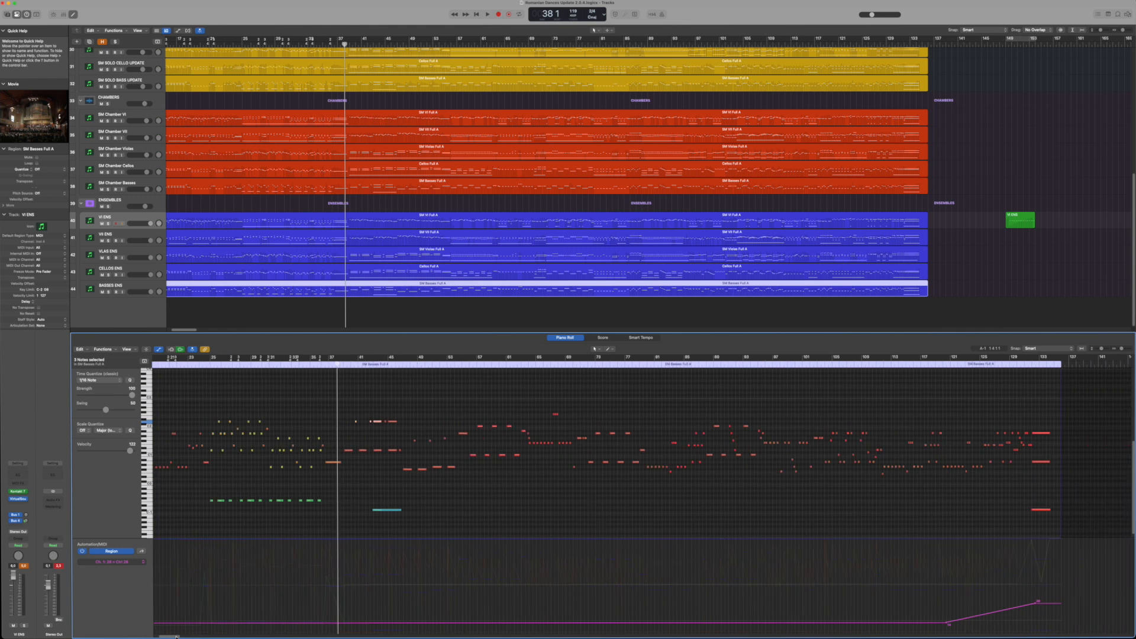